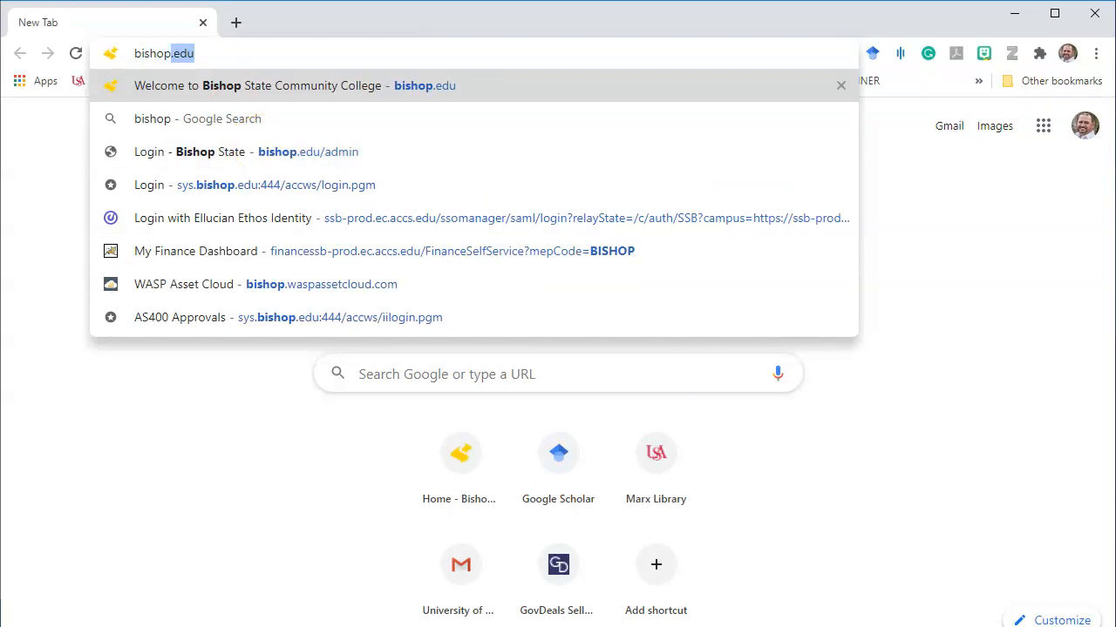
Go to bishop.edu and open Banner Self-Service from the Faculty & Staff page
key(Return)
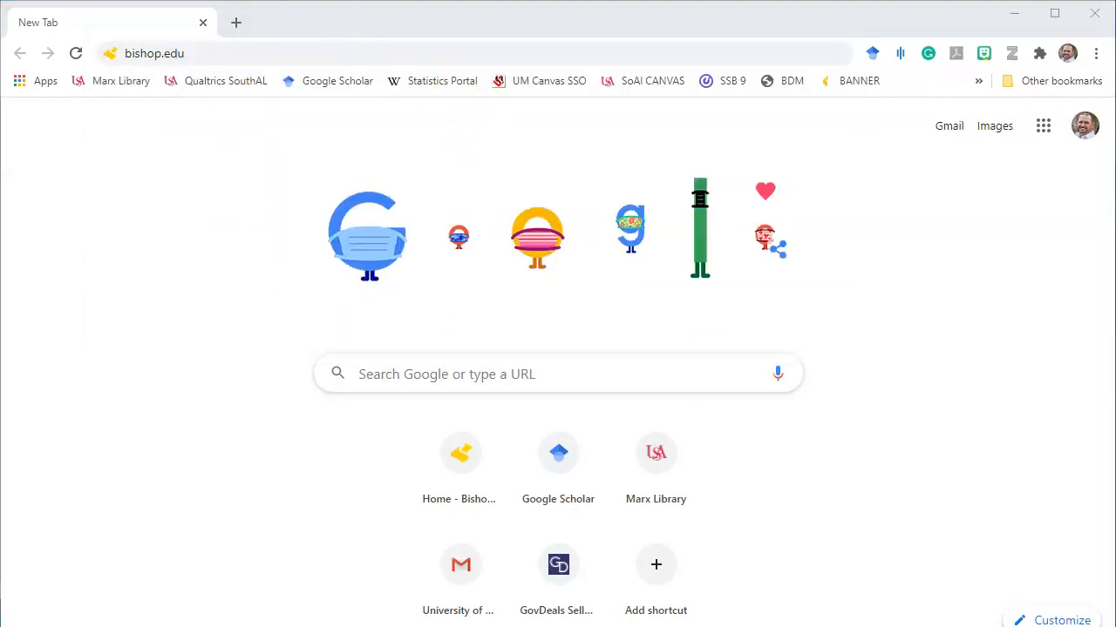
click(229, 48)
key(Return)
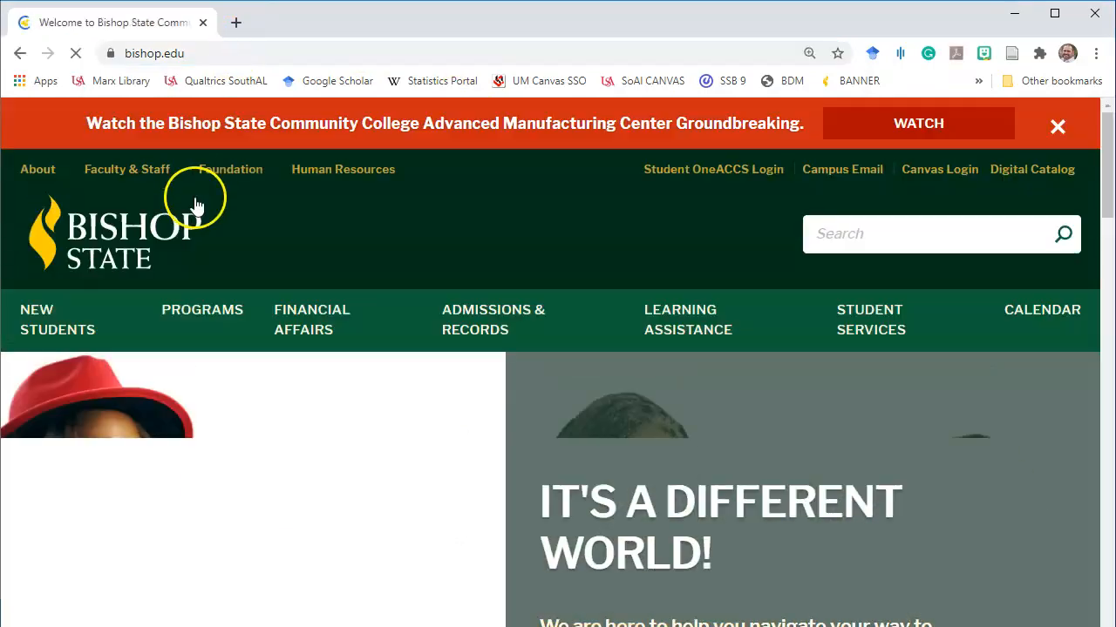
click(128, 176)
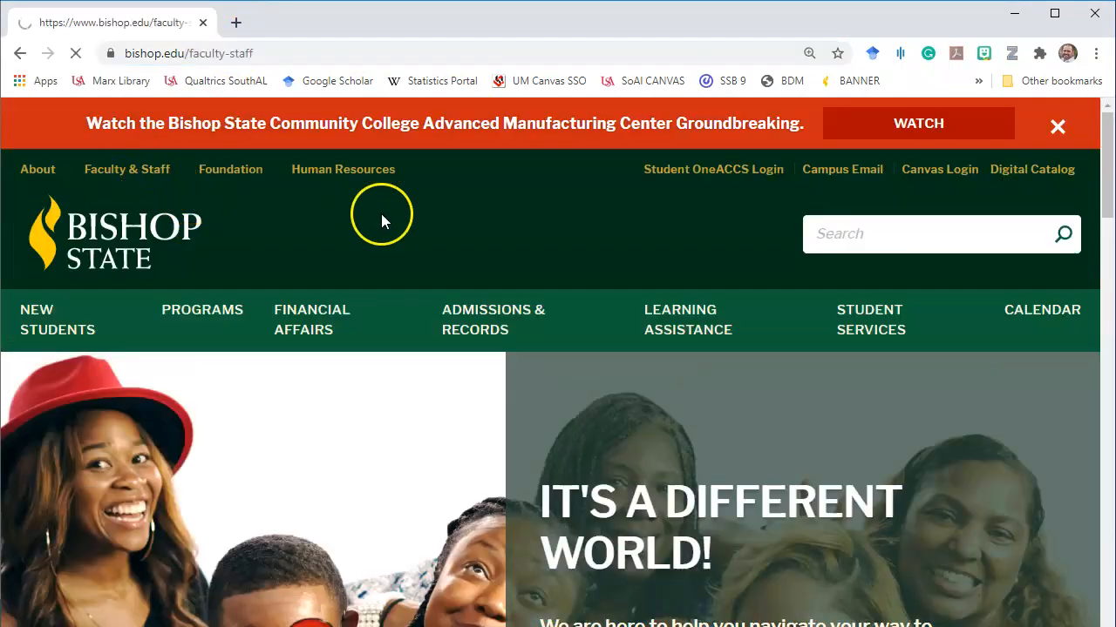
scroll(107, 323, down, 3)
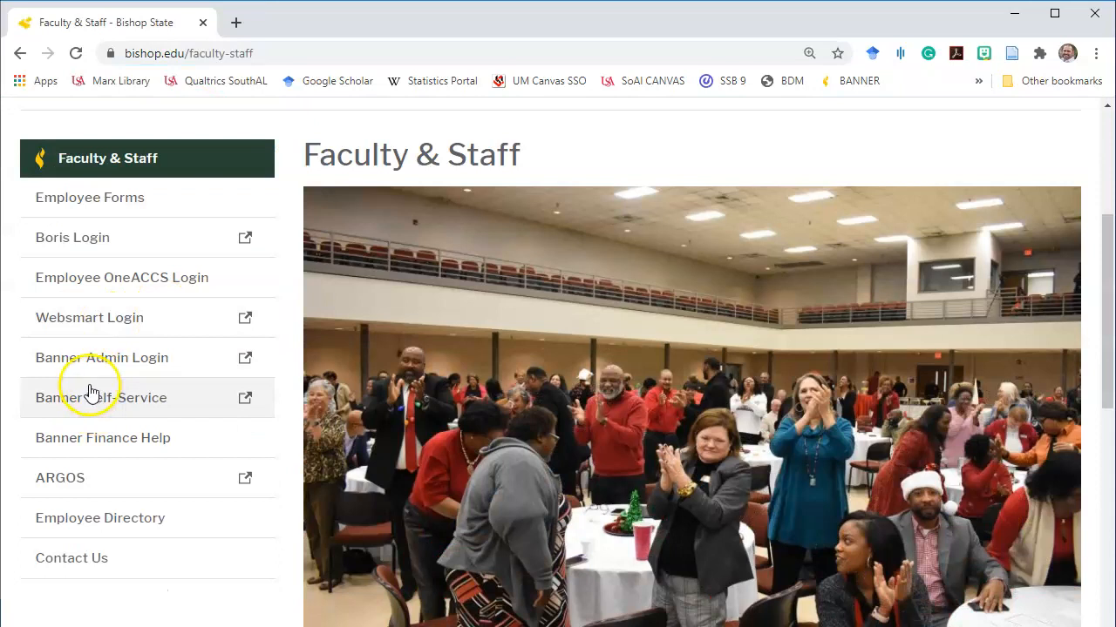
click(79, 399)
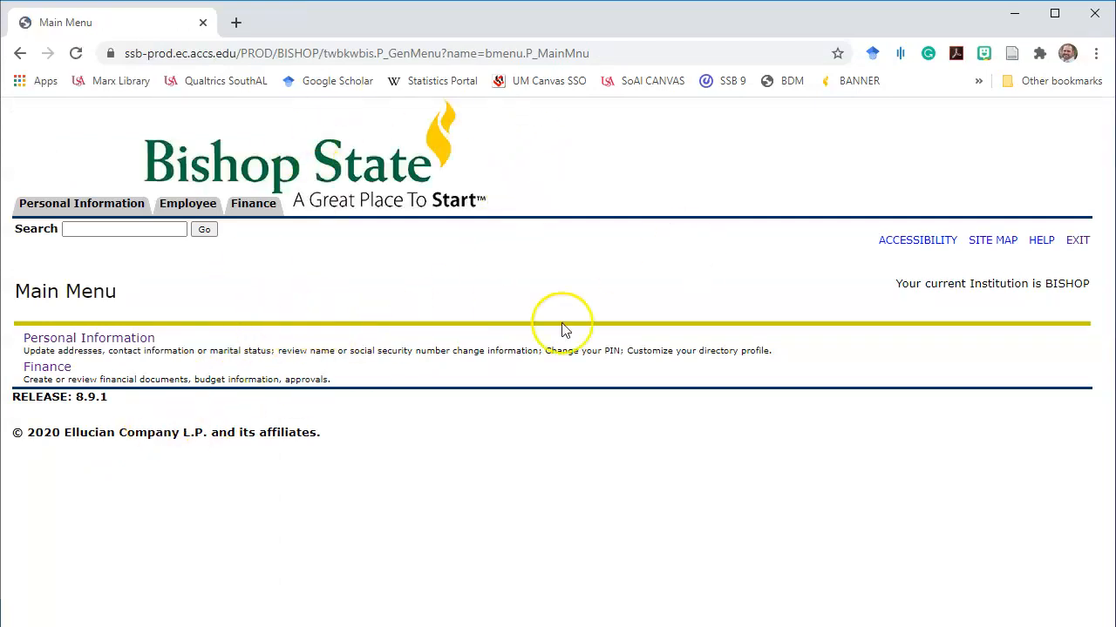
Exit the self-service session and sign back in to SSB 9 with the saved account credentials
click(1079, 242)
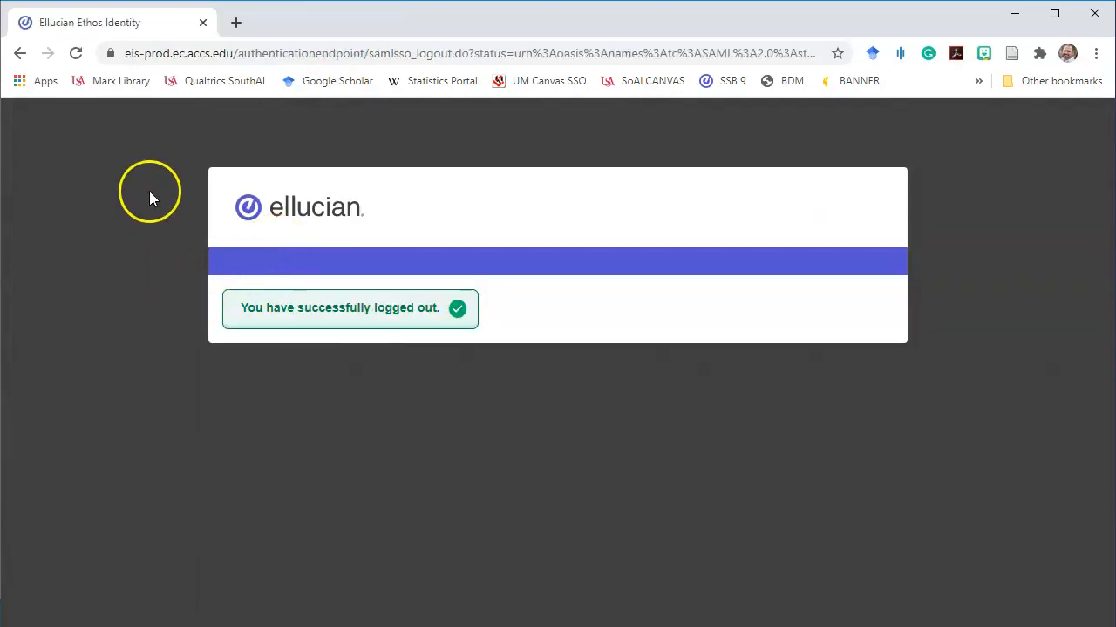
click(730, 82)
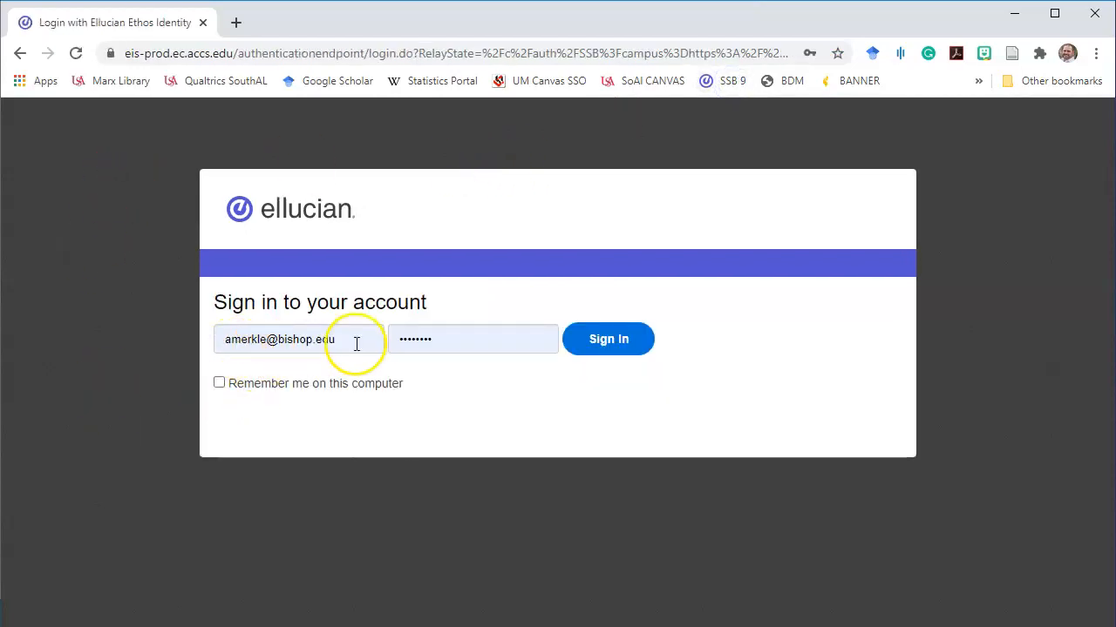
click(607, 340)
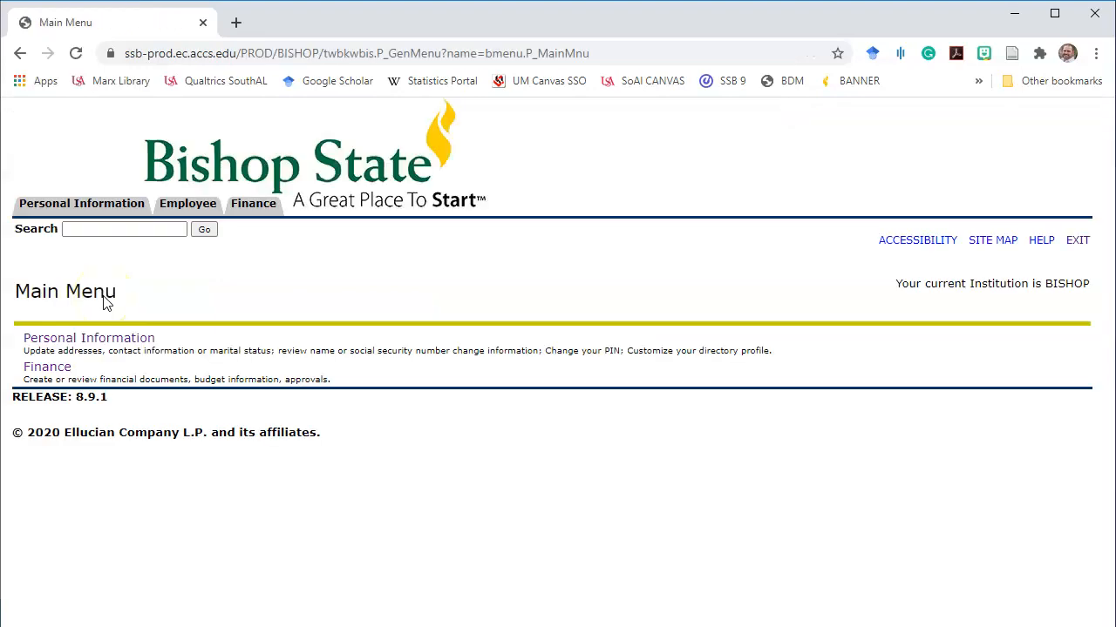
Open the finance queries dashboard from the Finance section and go to My Finance Query
click(47, 370)
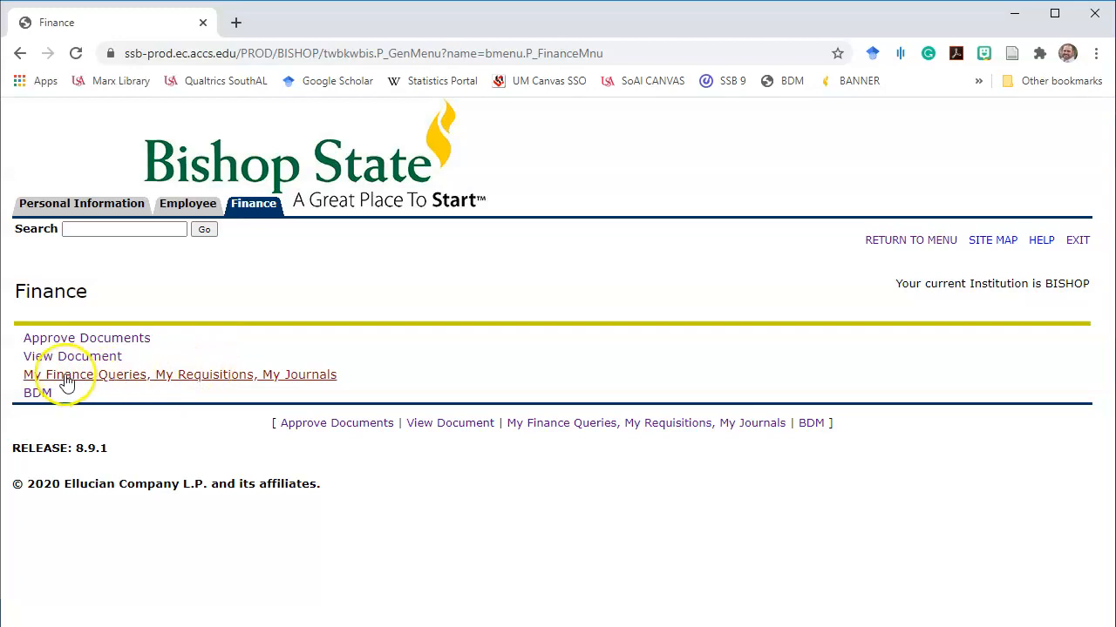
click(127, 376)
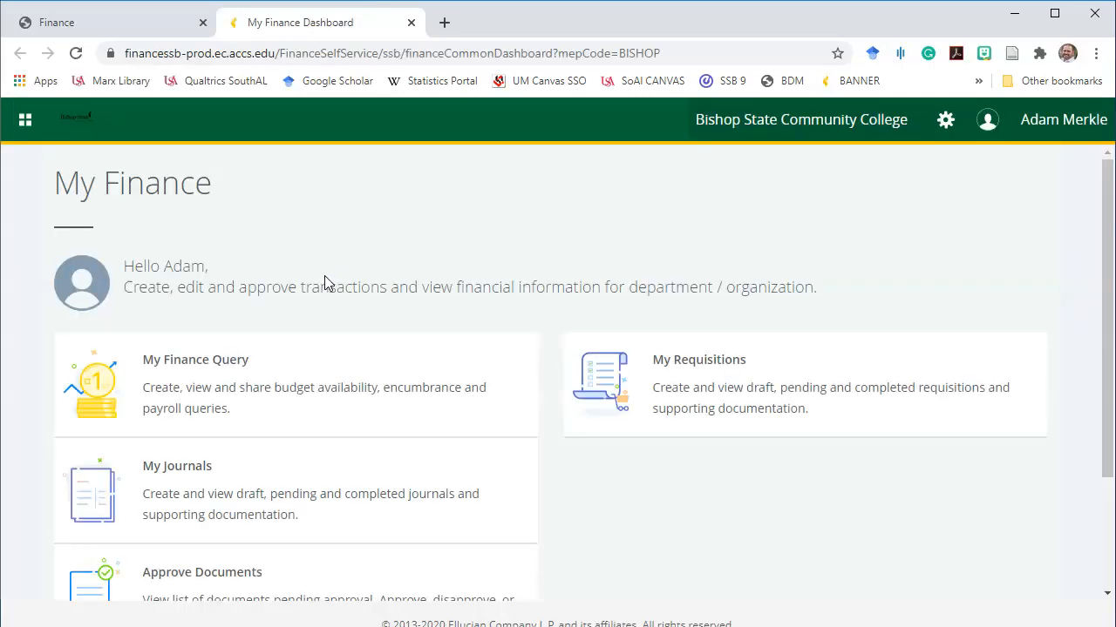
click(199, 364)
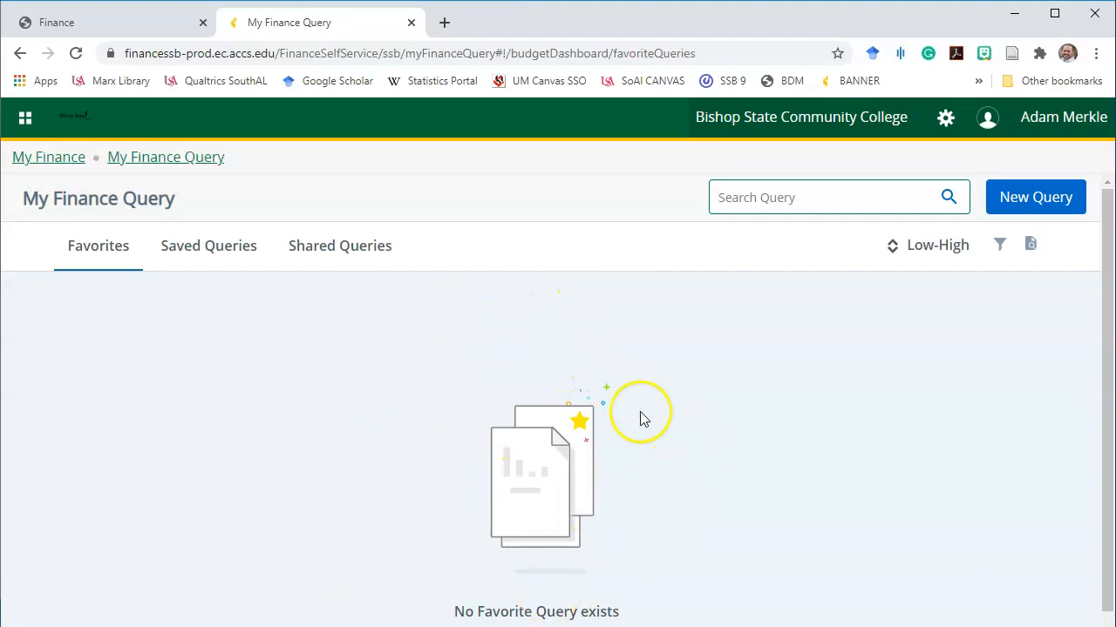
scroll(576, 444, down, 1)
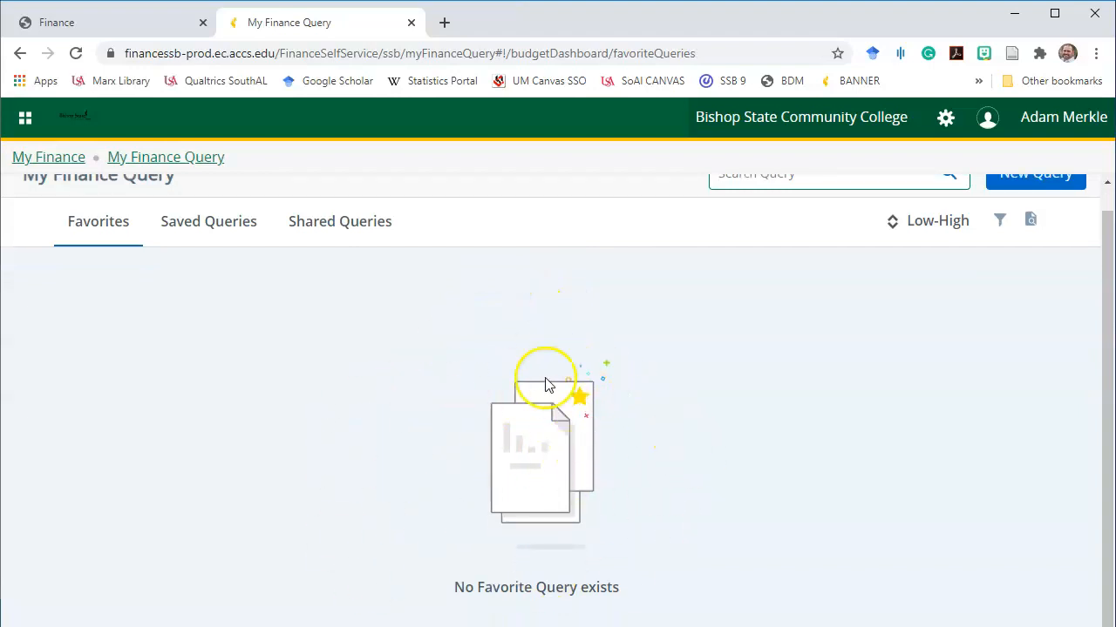
scroll(540, 423, up, 1)
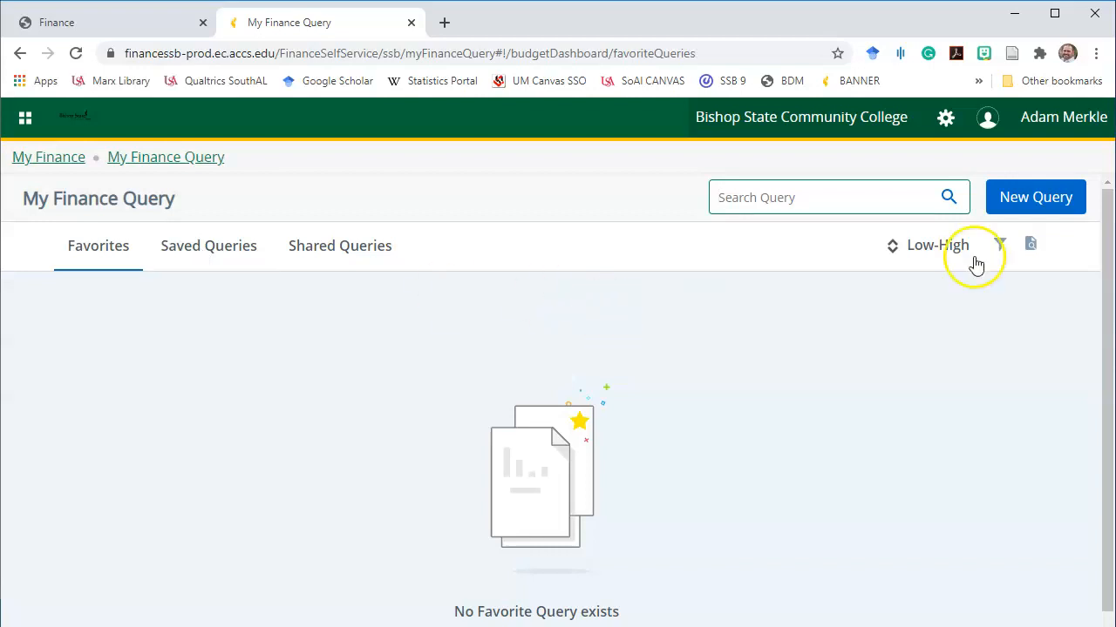
Start a new finance query and clear its prefilled fund and organization values
click(1037, 205)
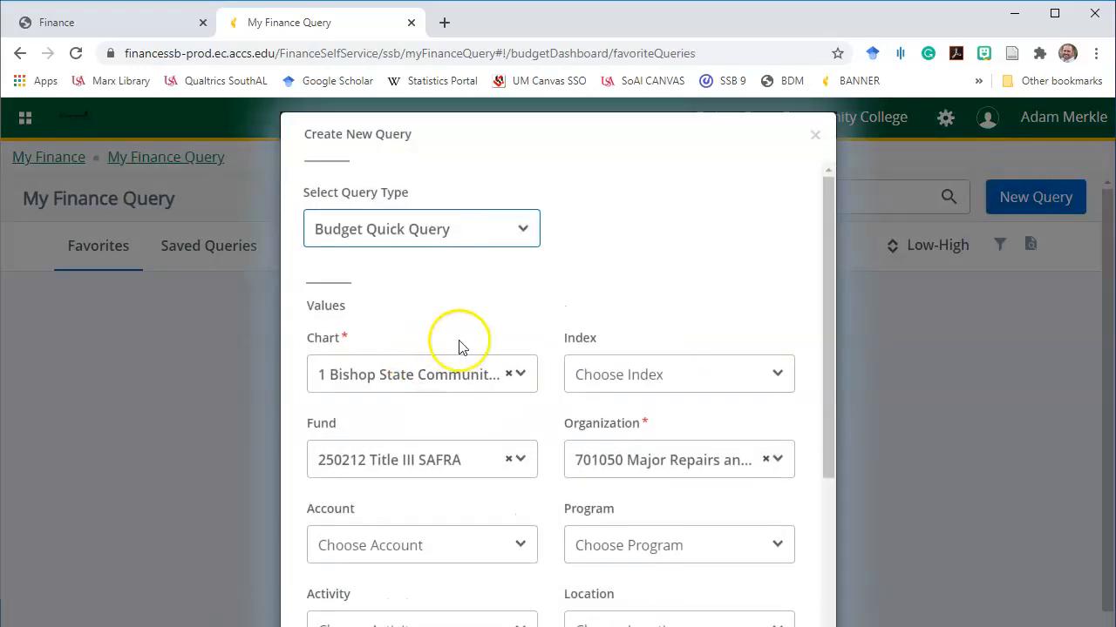
click(509, 461)
click(766, 461)
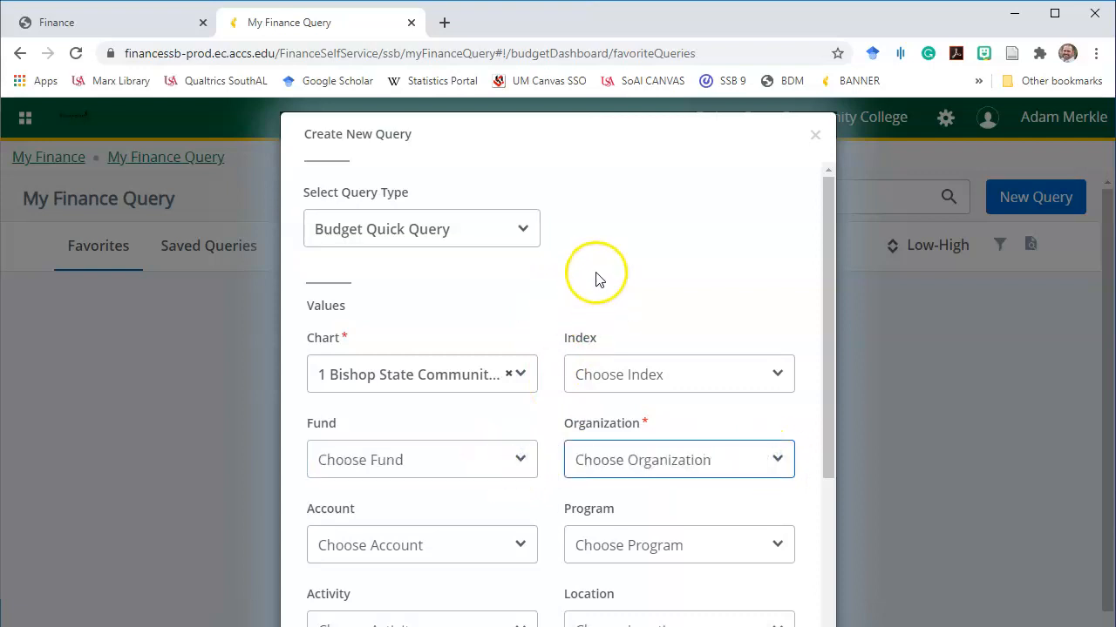
scroll(580, 279, down, 2)
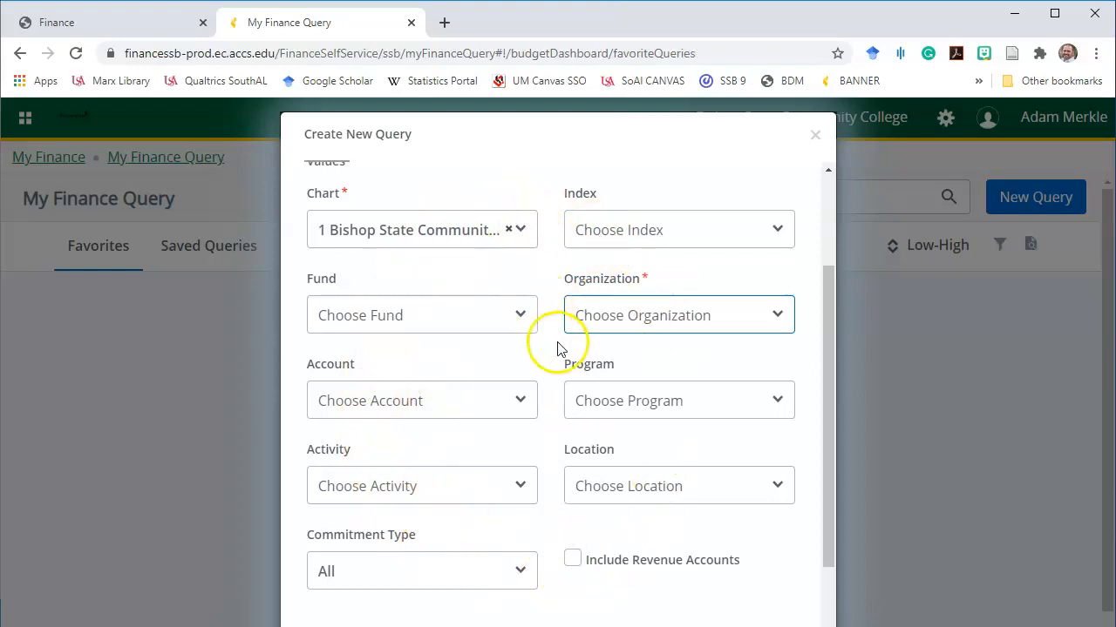
scroll(491, 340, up, 2)
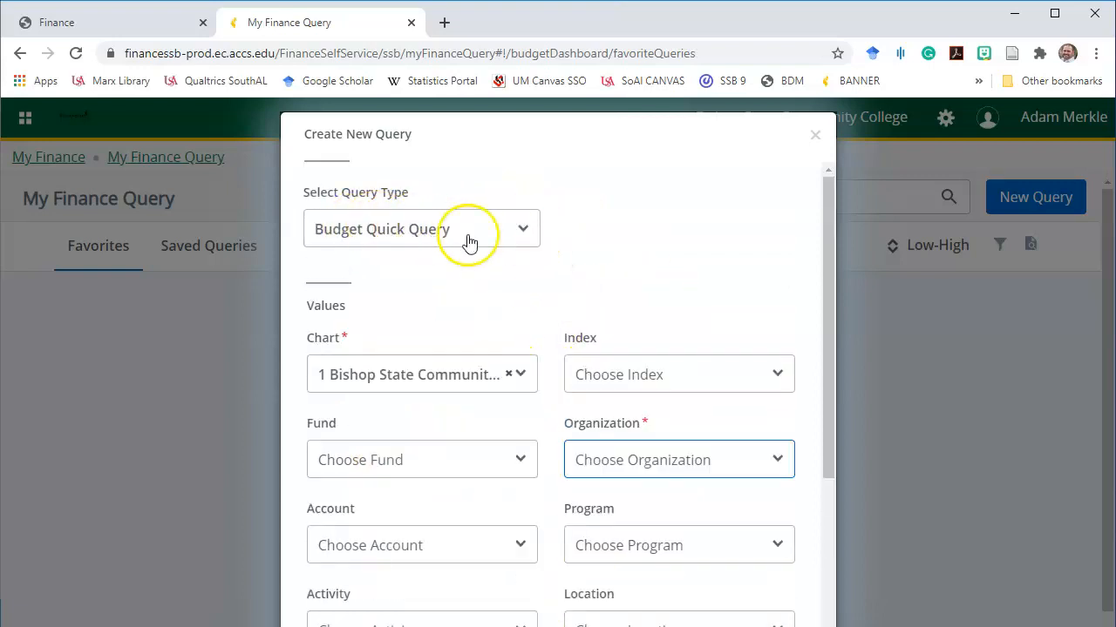
Choose Budget Quick Query as the type of the new query
click(522, 229)
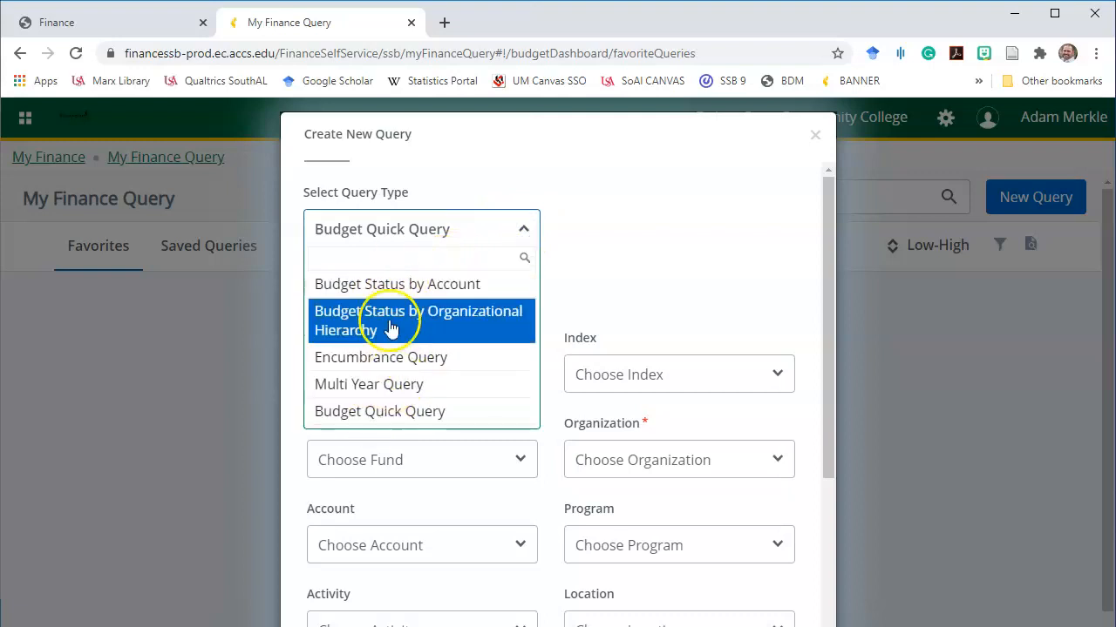
click(373, 411)
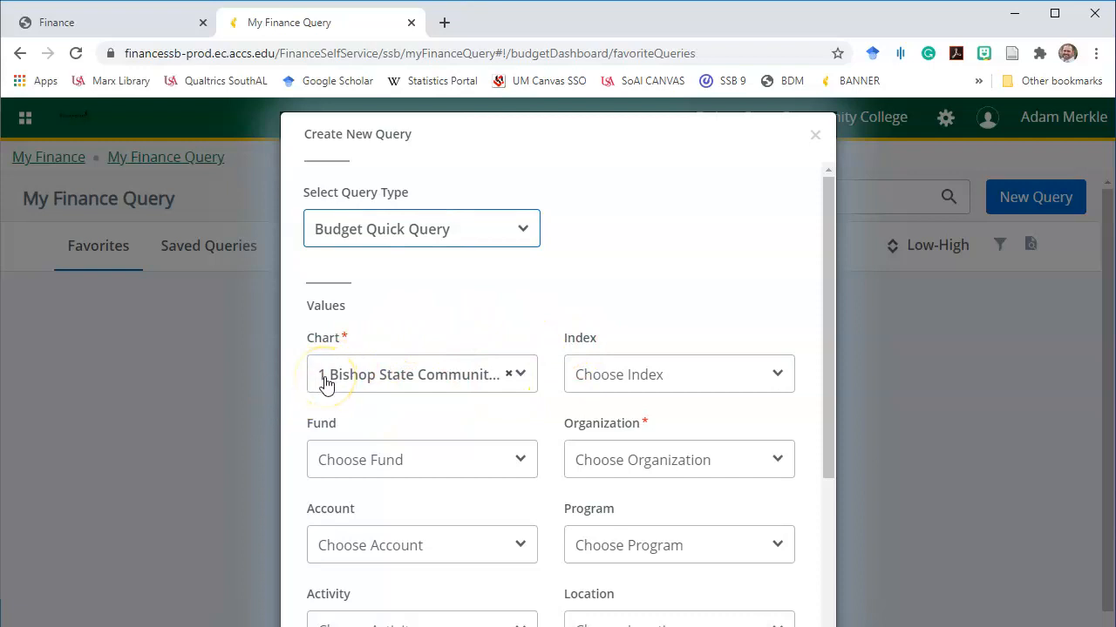
scroll(550, 388, down, 3)
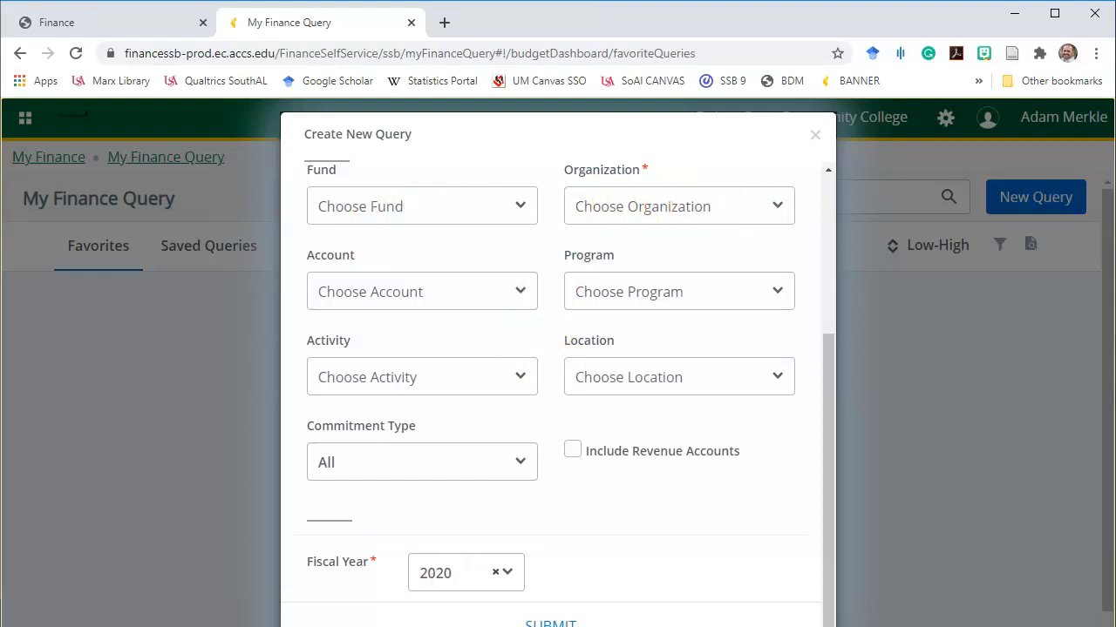
Switch to the Word document, examine what the letters of FOAP stand for, and return to the query form in Chrome
key(alt+Tab)
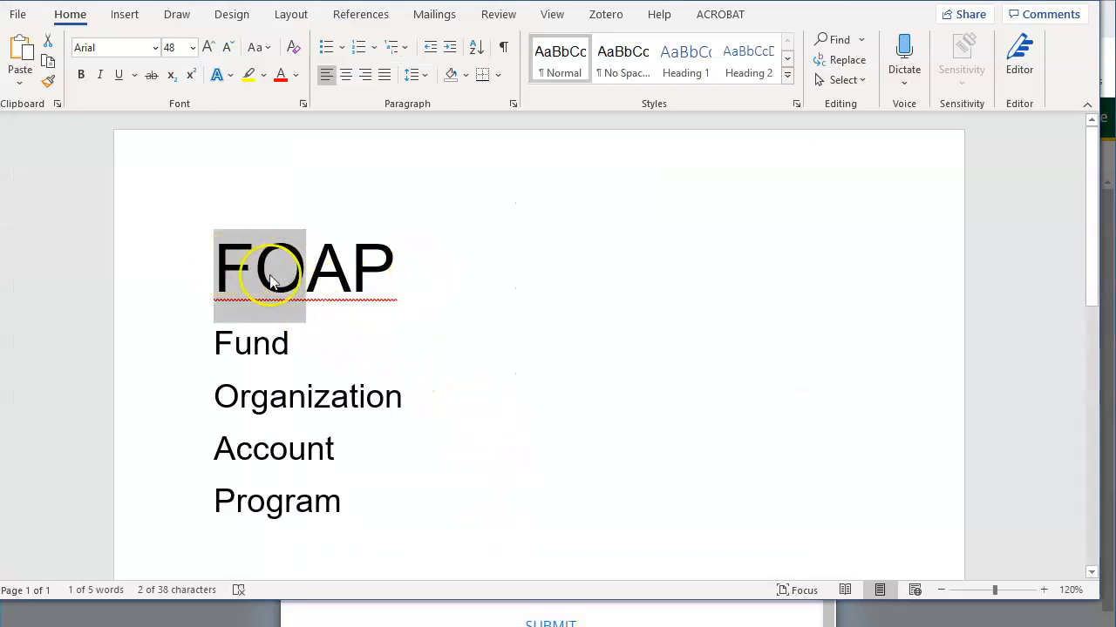
drag(401, 268, 199, 267)
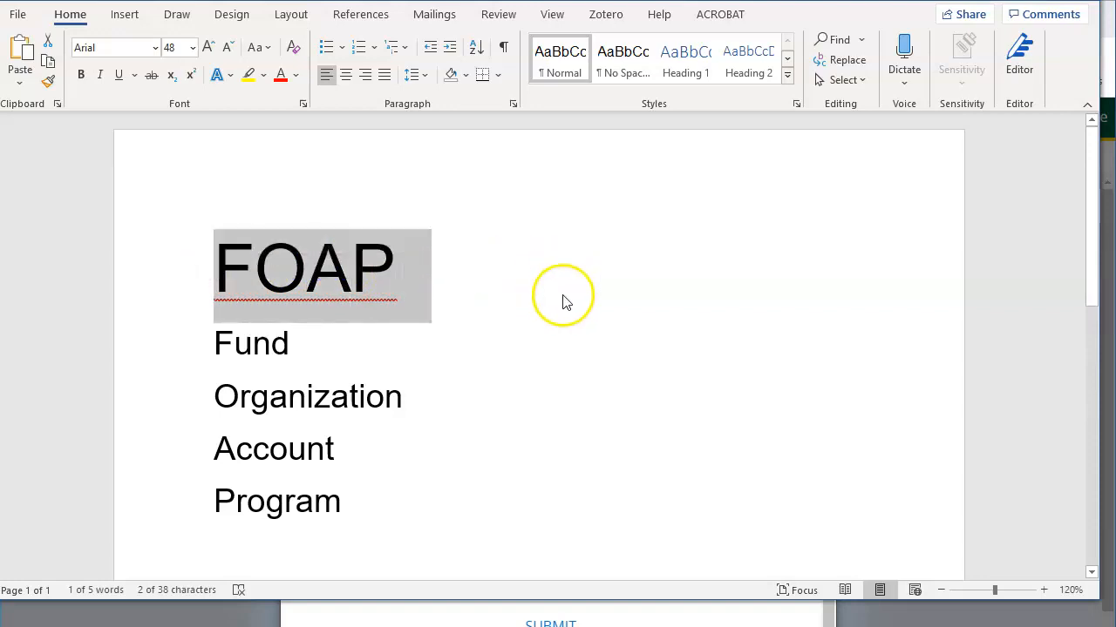
click(520, 284)
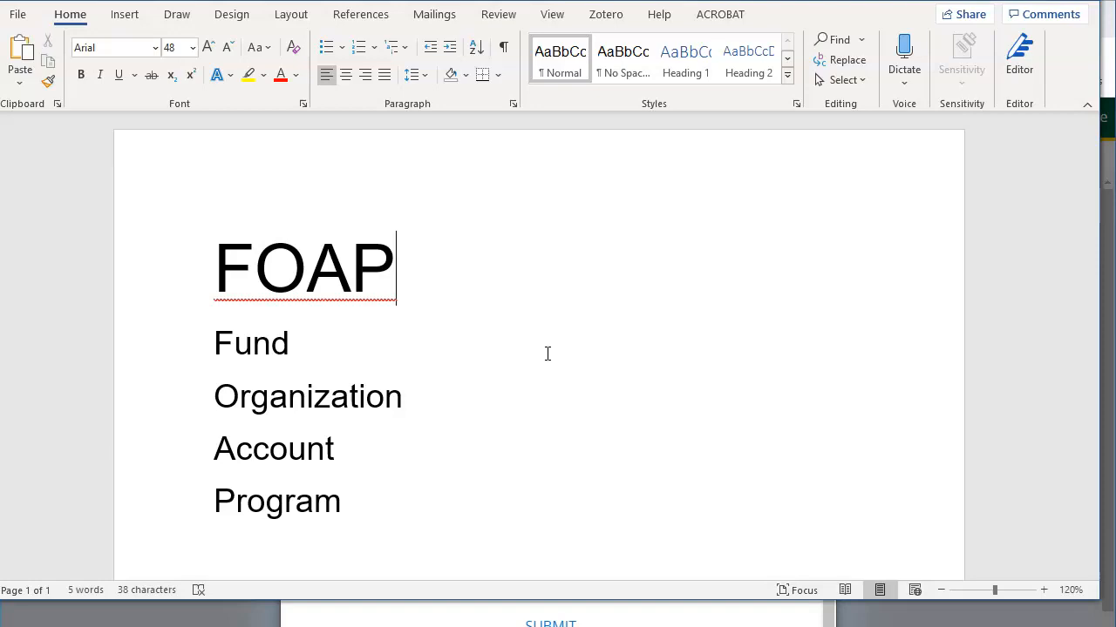
drag(219, 279, 299, 271)
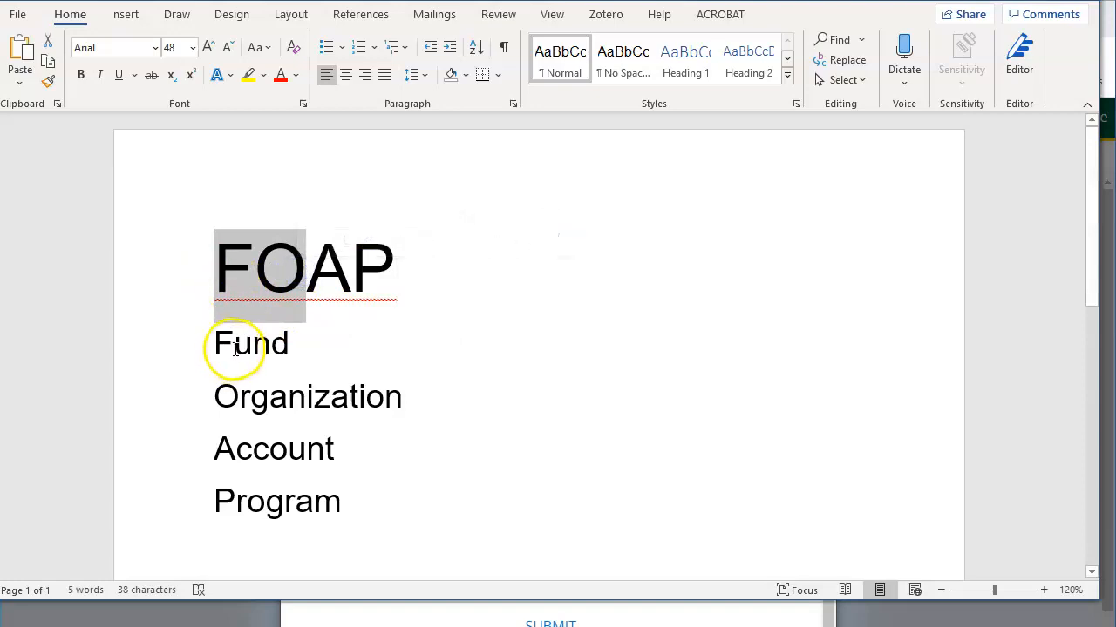
click(640, 626)
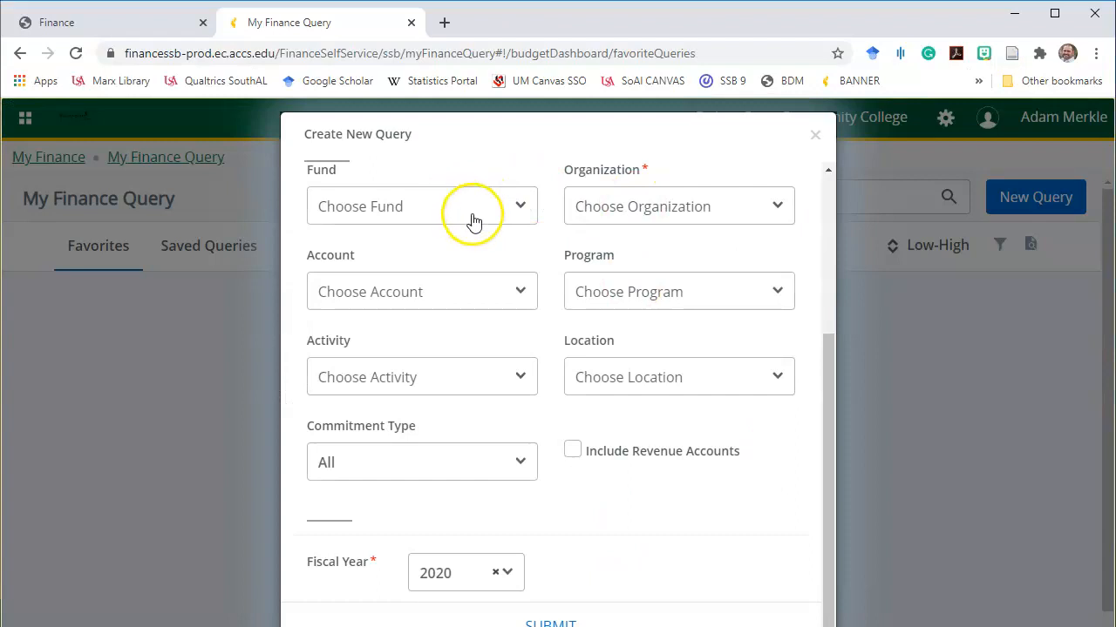
Set the query's fund to 250211 Title III B
scroll(562, 248, up, 3)
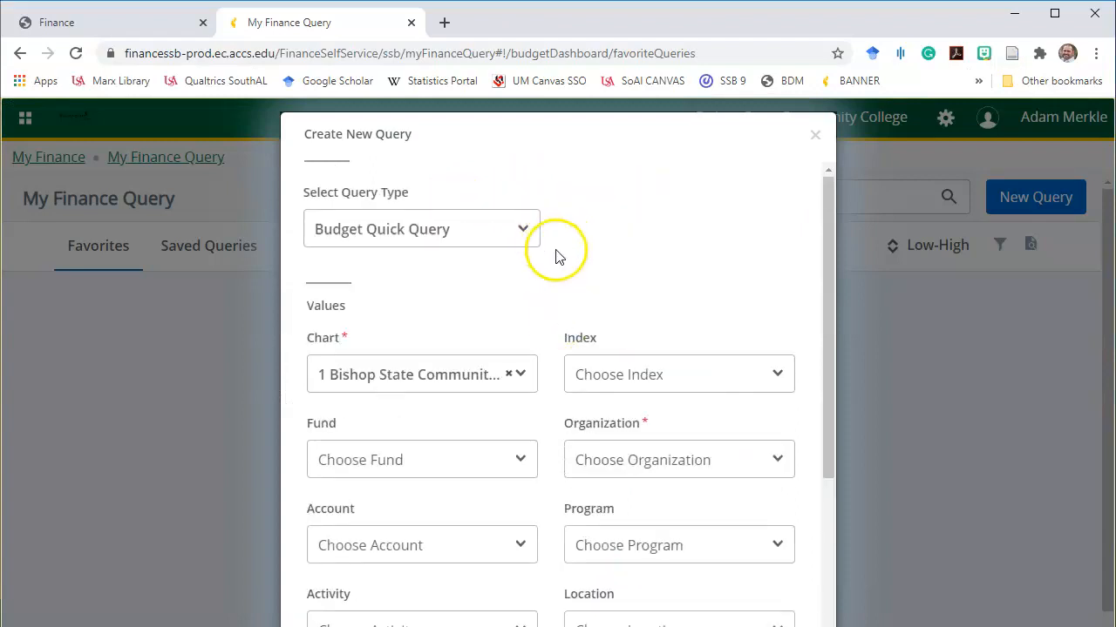
scroll(555, 255, down, 2)
click(520, 316)
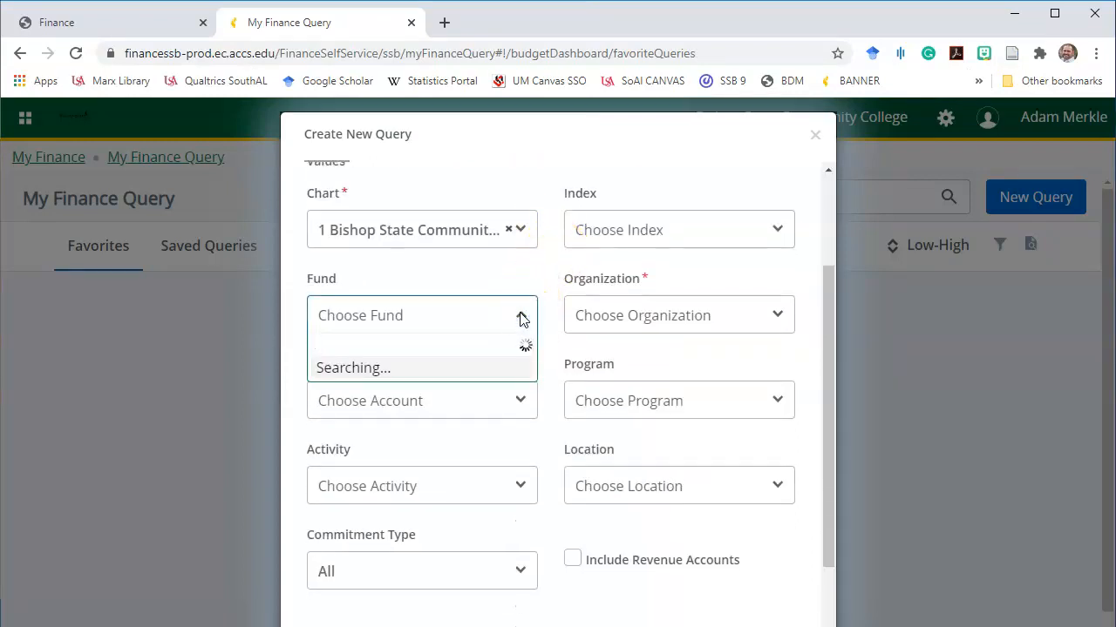
text(250)
text(11)
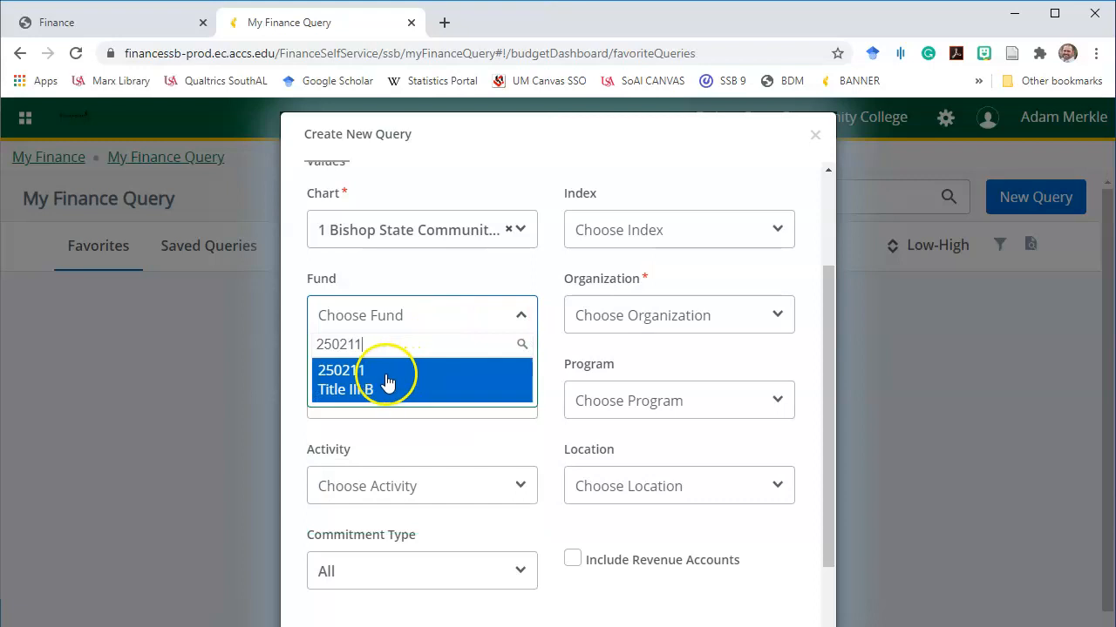
click(390, 382)
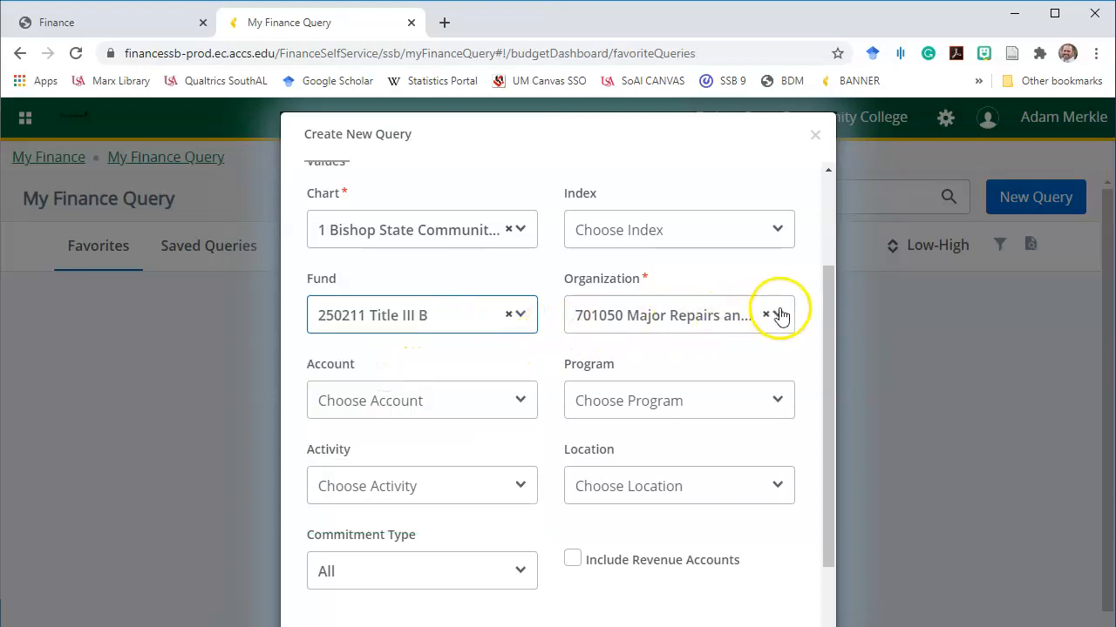
Replace the query's organization with 401050 Course and Curriculum Development and submit the query
click(767, 315)
click(610, 315)
text(4010)
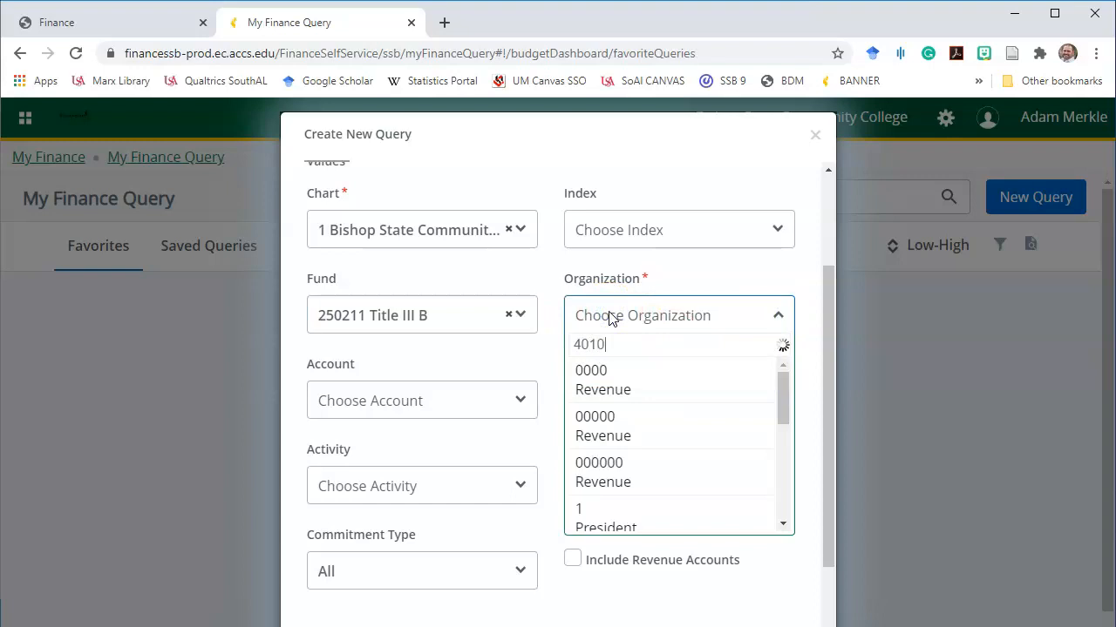
text(50)
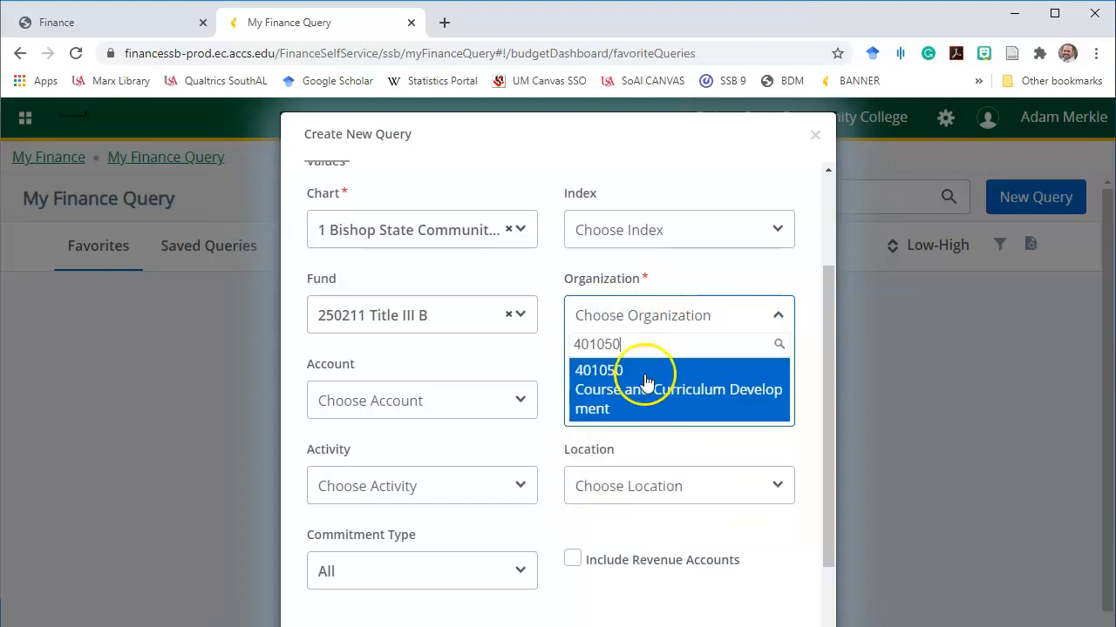
click(645, 382)
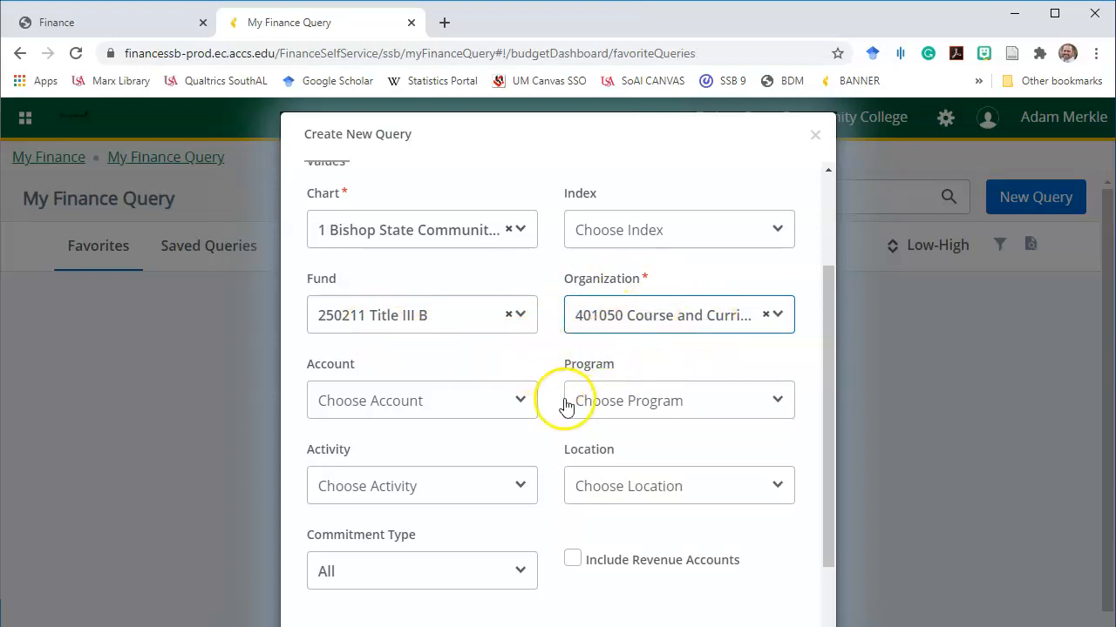
scroll(559, 400, down, 2)
click(548, 610)
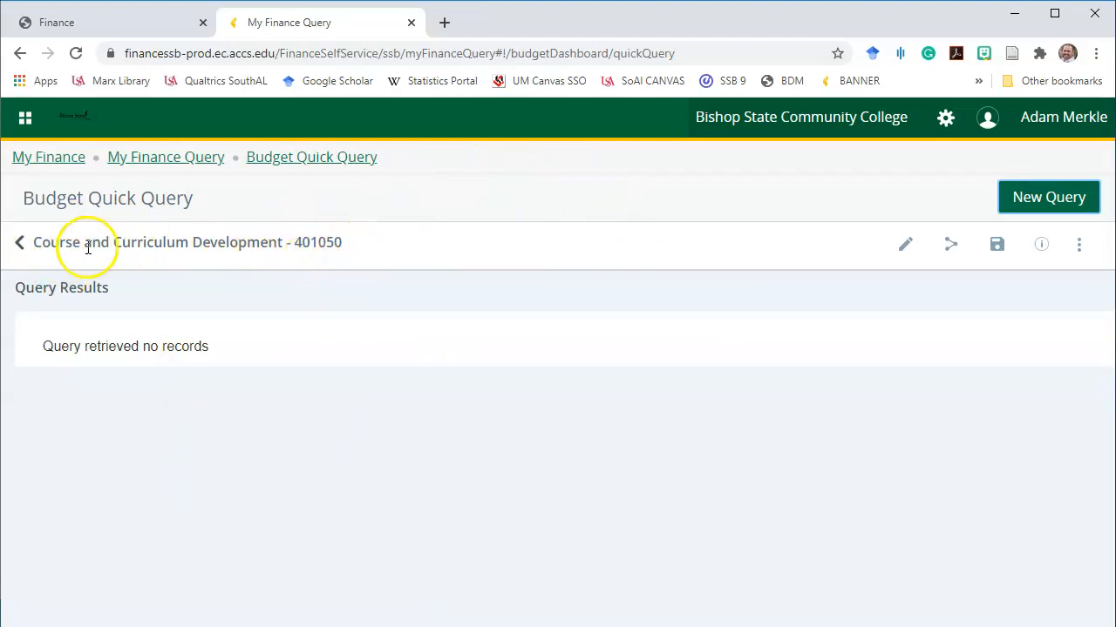
Return to the query list and submit a new Budget Quick Query with the fund replaced by 250212 Title III SAFRA
click(20, 244)
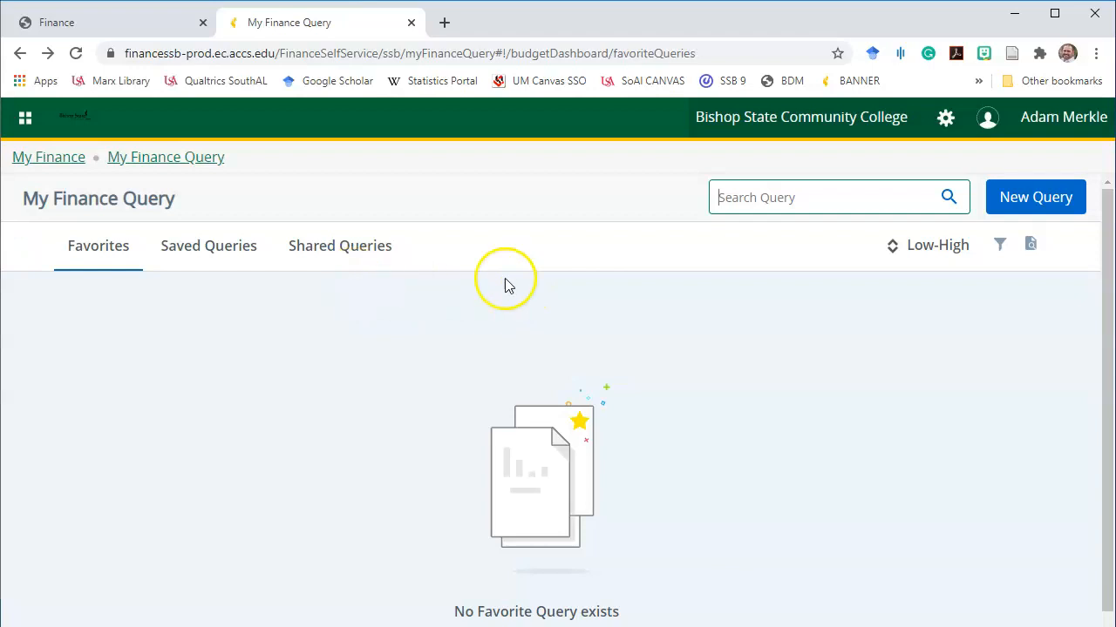
click(1018, 204)
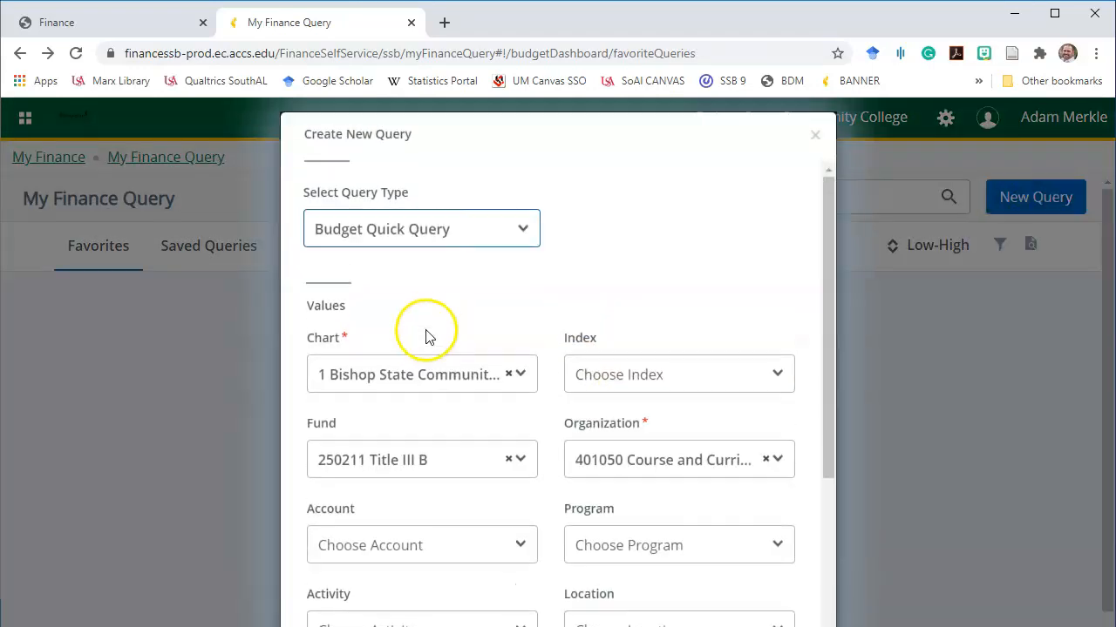
scroll(545, 465, down, 2)
click(508, 316)
click(389, 316)
text(250212)
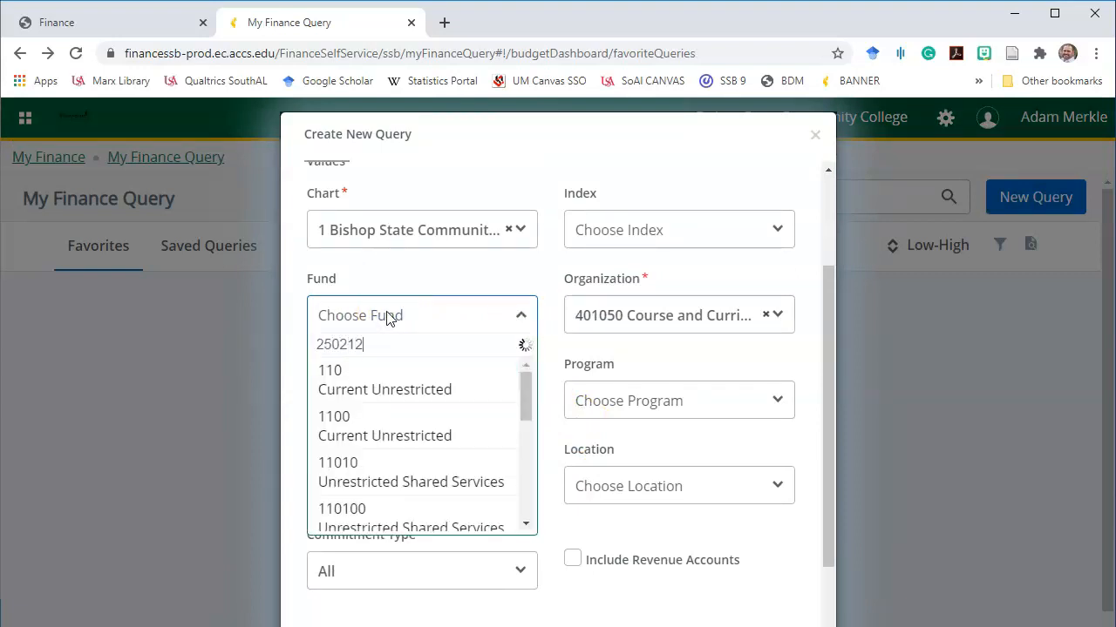
click(380, 383)
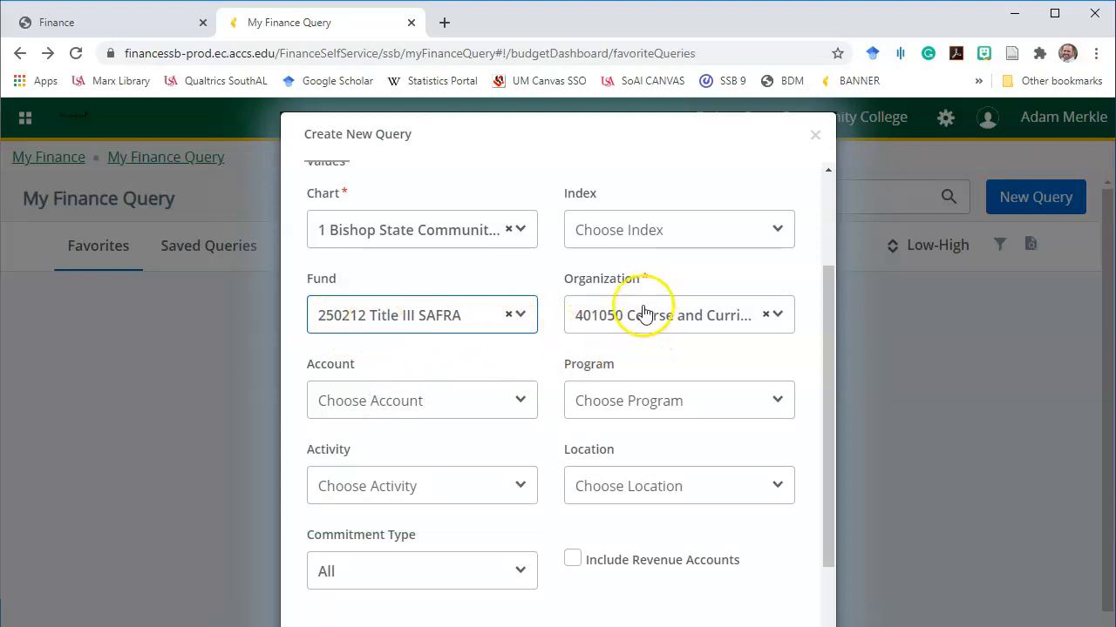
scroll(556, 388, down, 2)
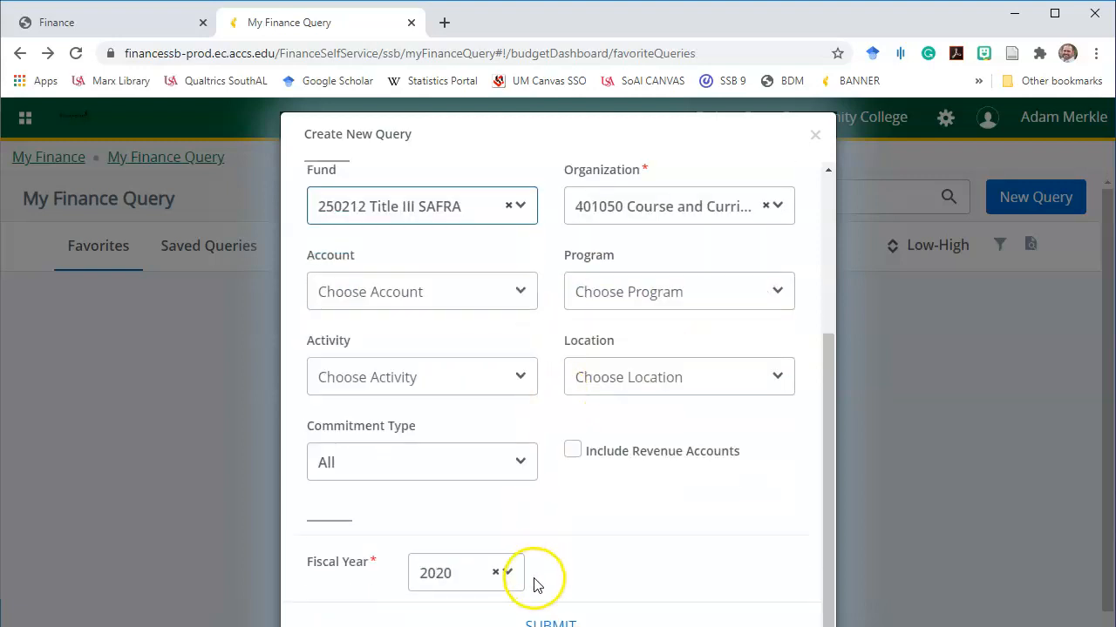
click(550, 618)
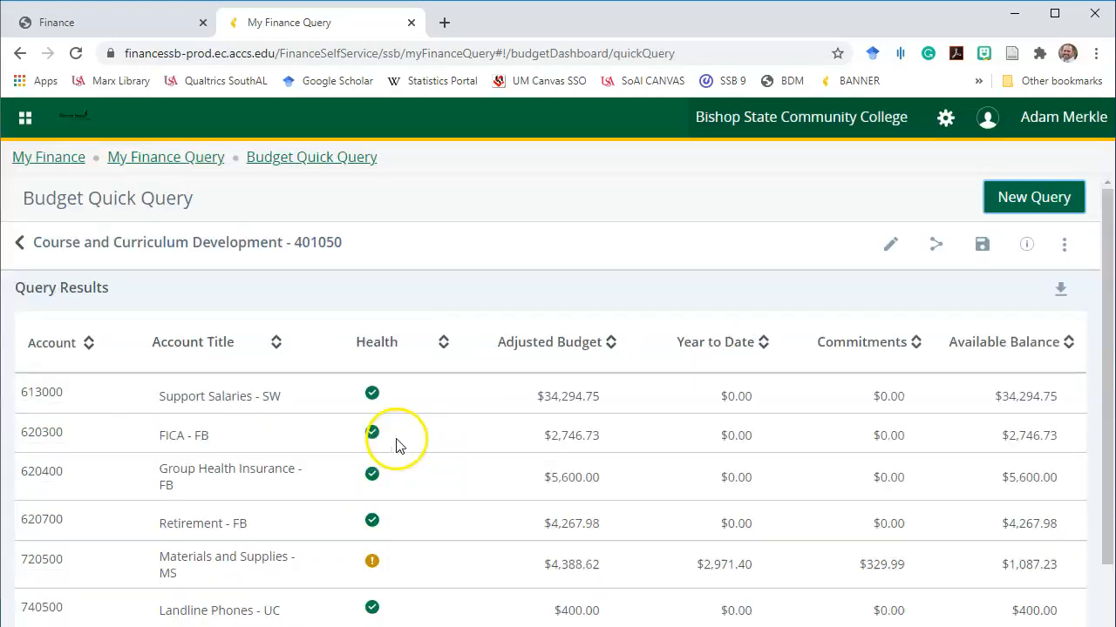
Examine the year-to-date, commitments and available balance amounts of the Materials and Supplies account in the query results
scroll(494, 281, down, 1)
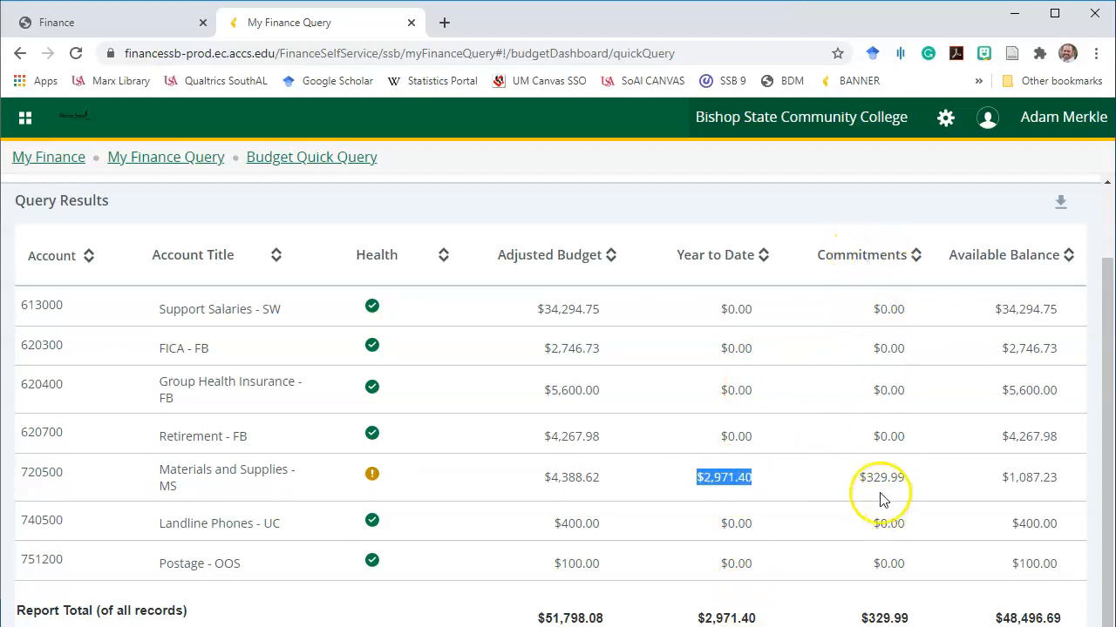
drag(863, 477, 895, 477)
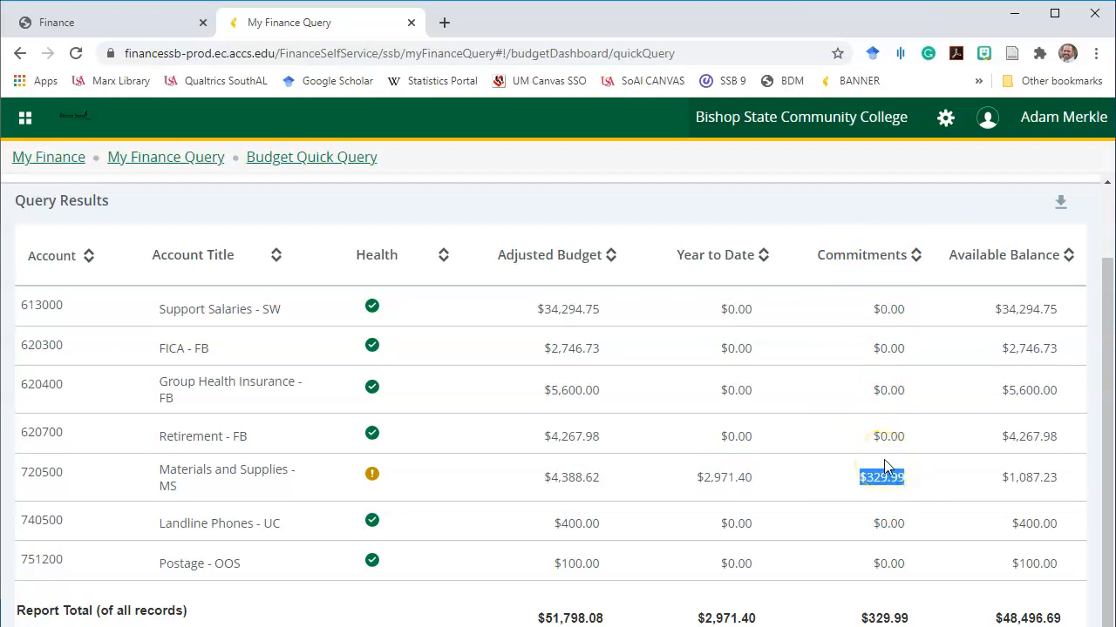
click(1012, 477)
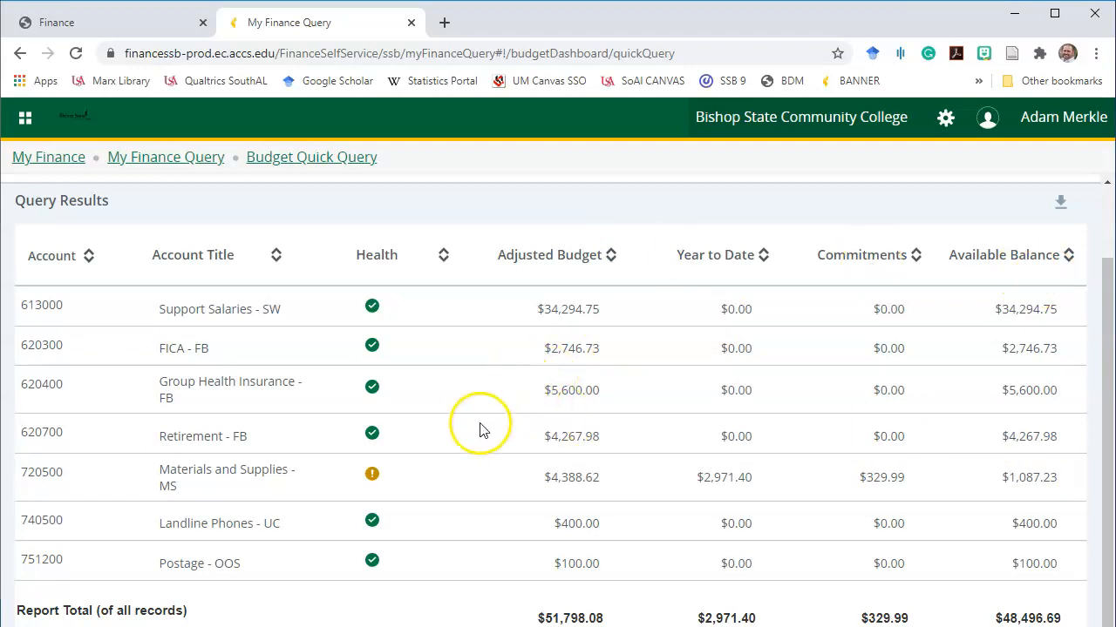
scroll(480, 427, up, 1)
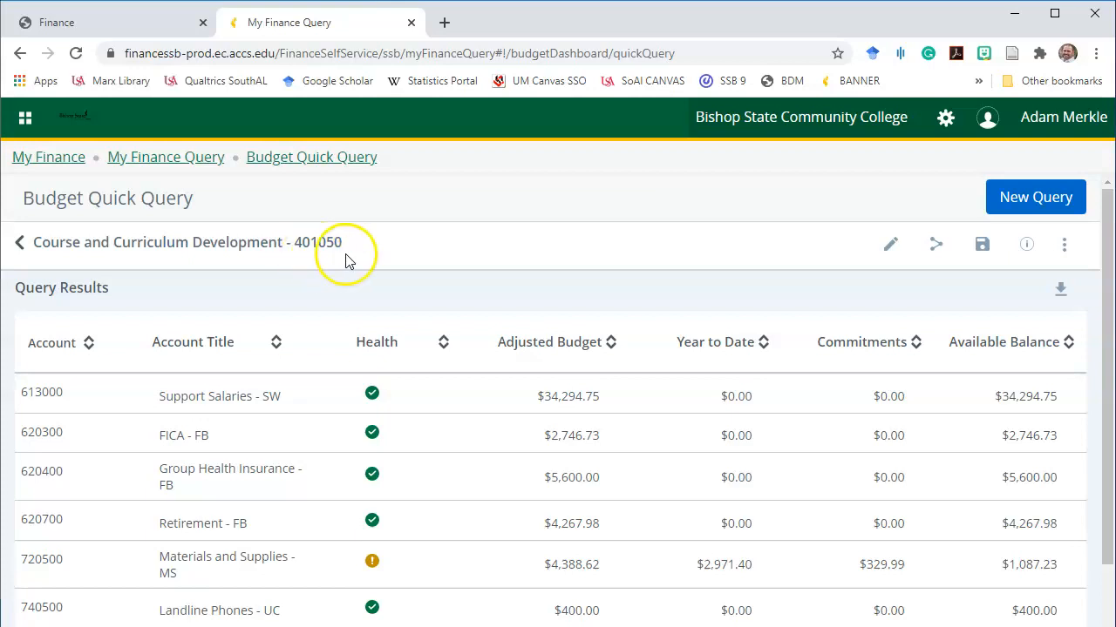
Save the query as SAFRA CC and show the saved queries in My Finance Query
click(982, 244)
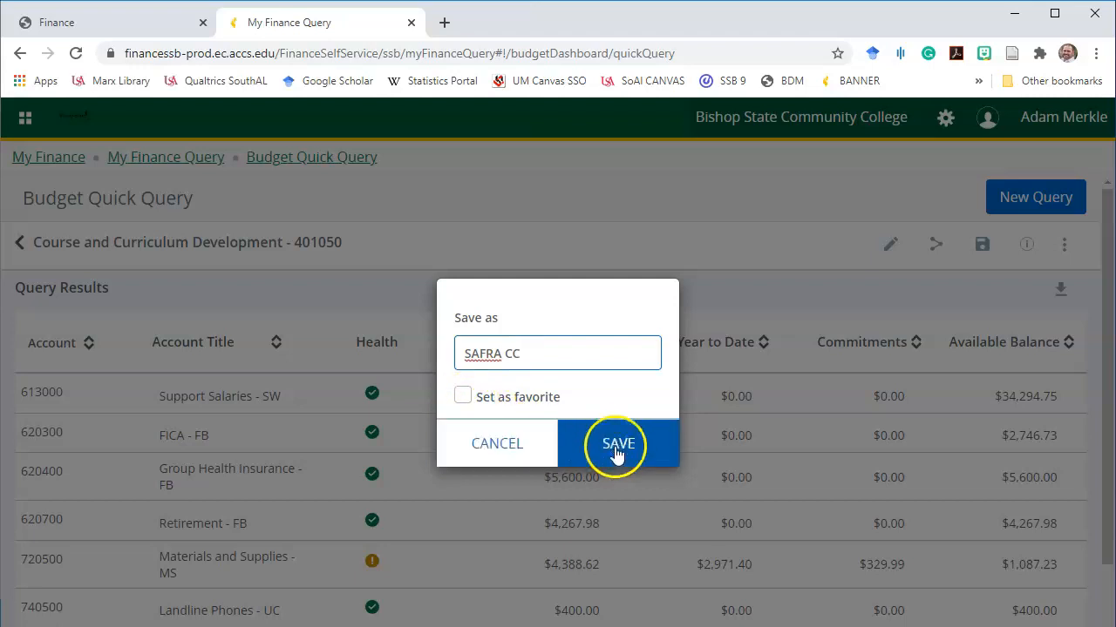
click(618, 447)
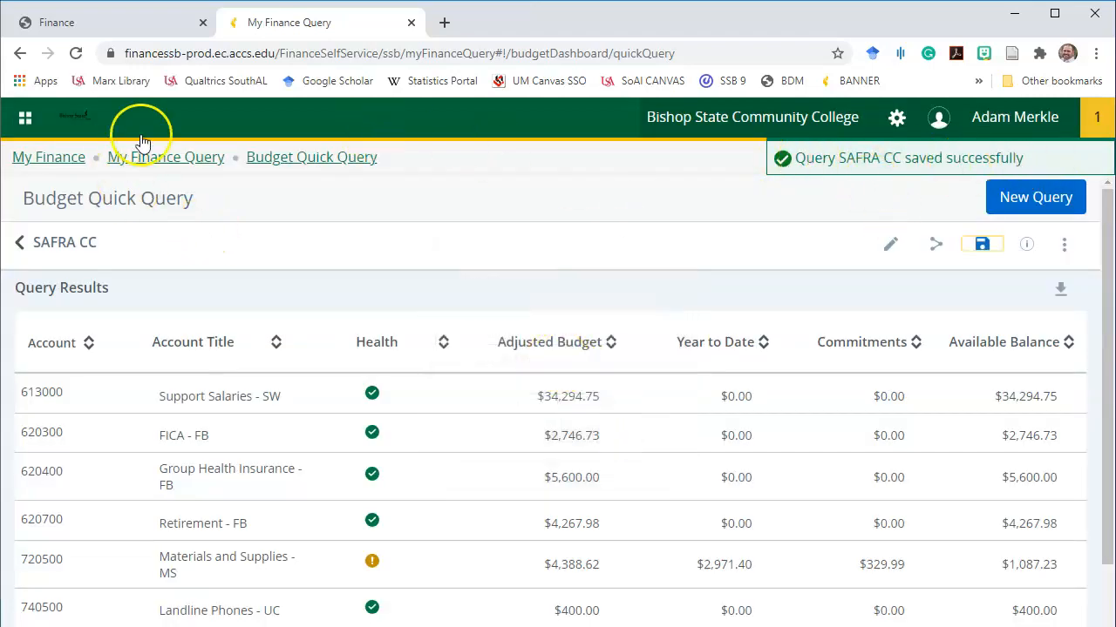
click(163, 158)
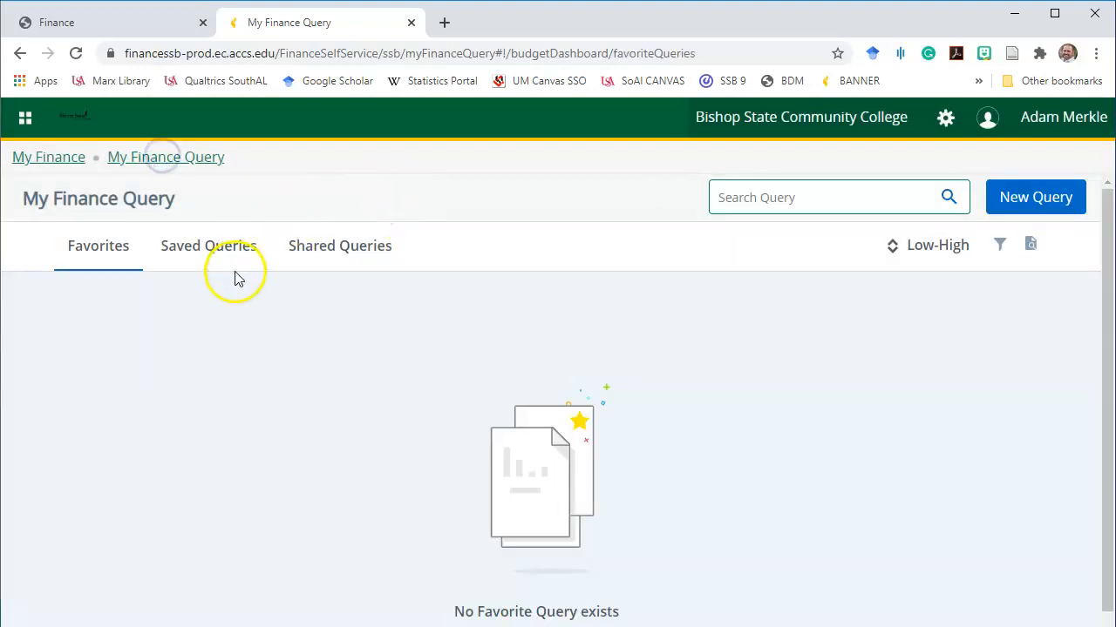
click(195, 247)
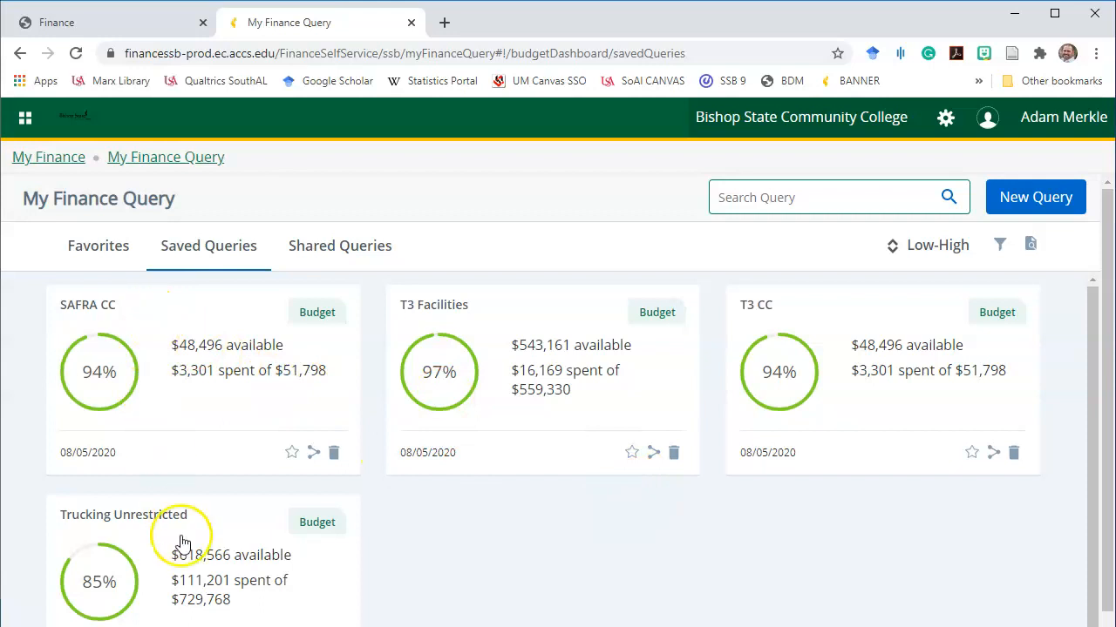
scroll(555, 410, down, 1)
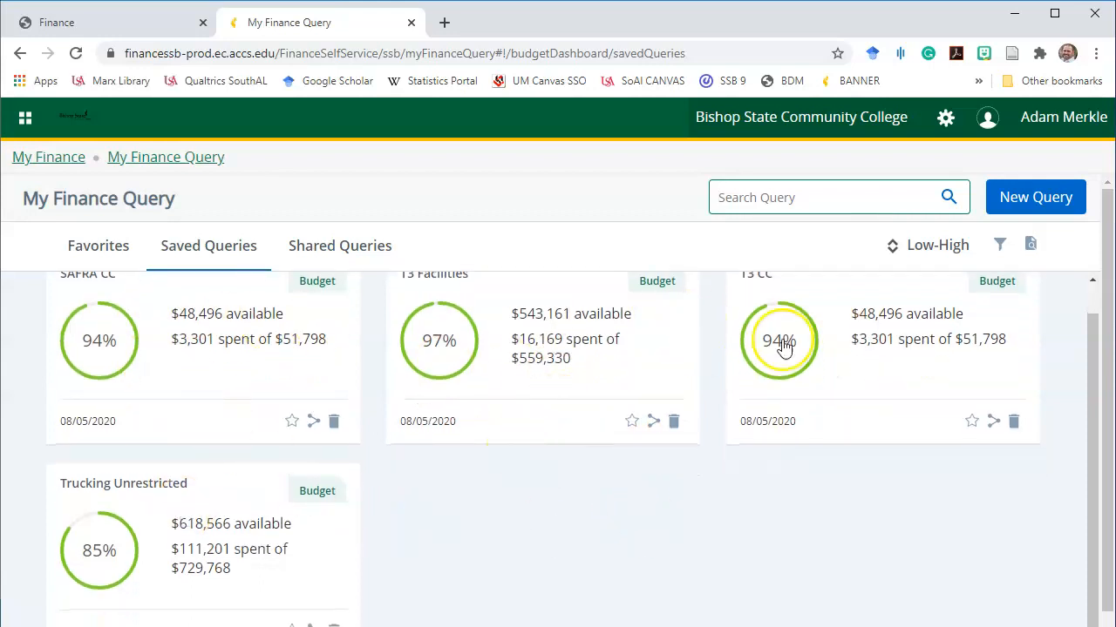
scroll(688, 480, up, 1)
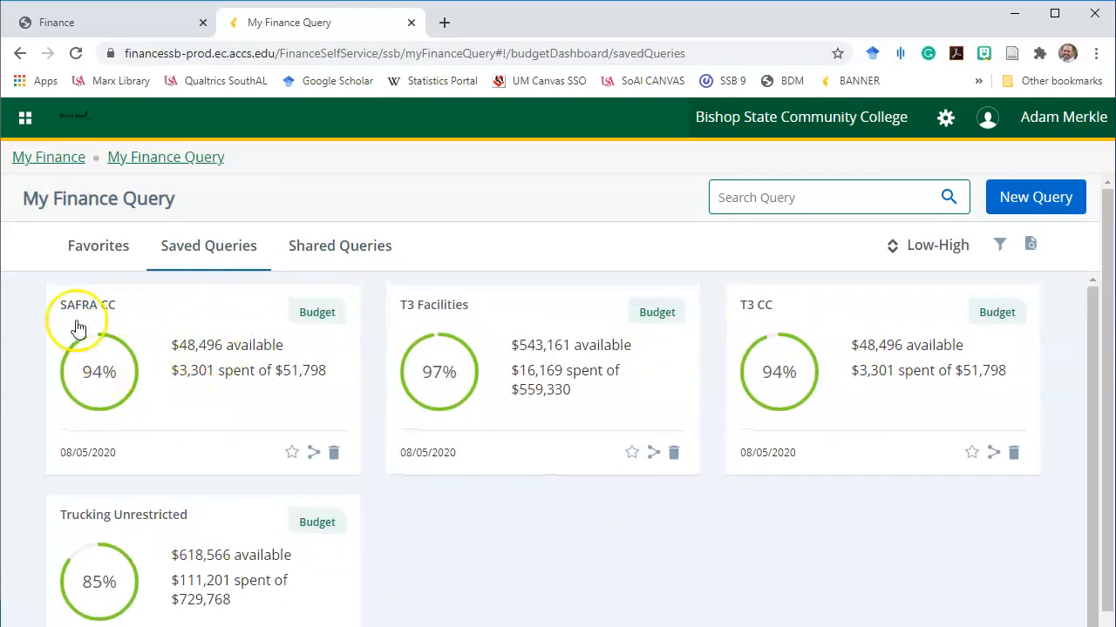
Open the saved SAFRA CC query and review its account lines and report total
click(178, 321)
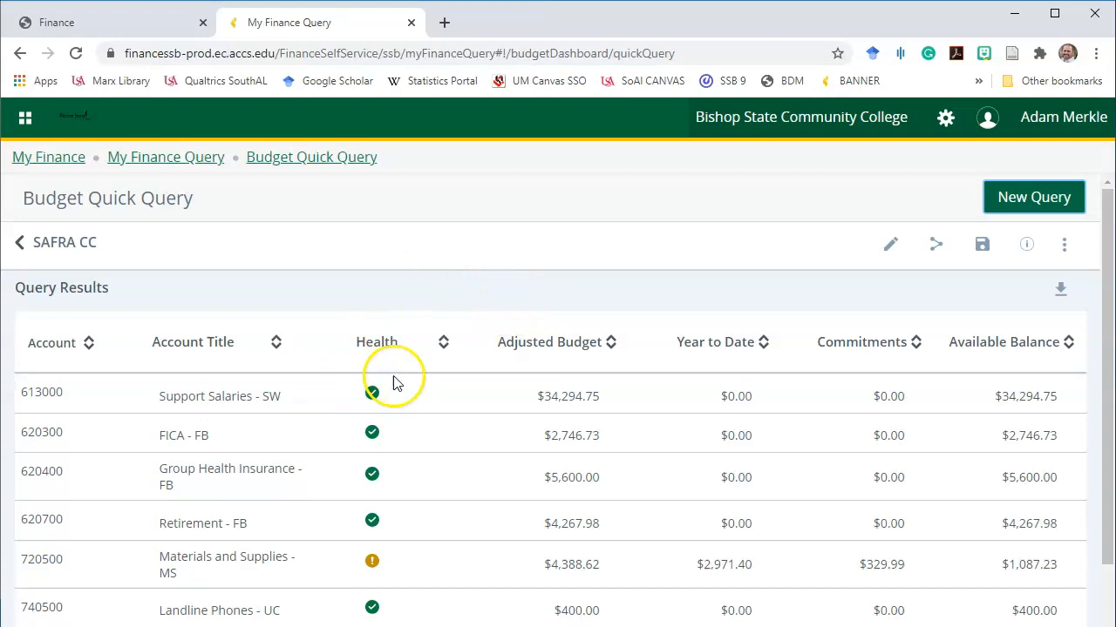
scroll(540, 392, down, 1)
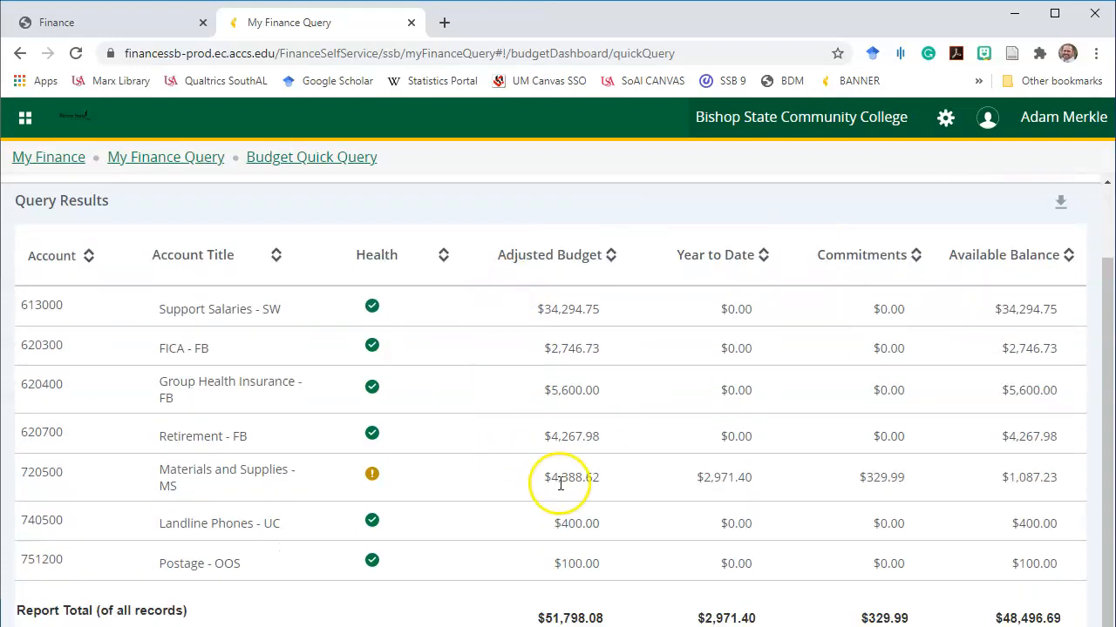
scroll(488, 368, up, 1)
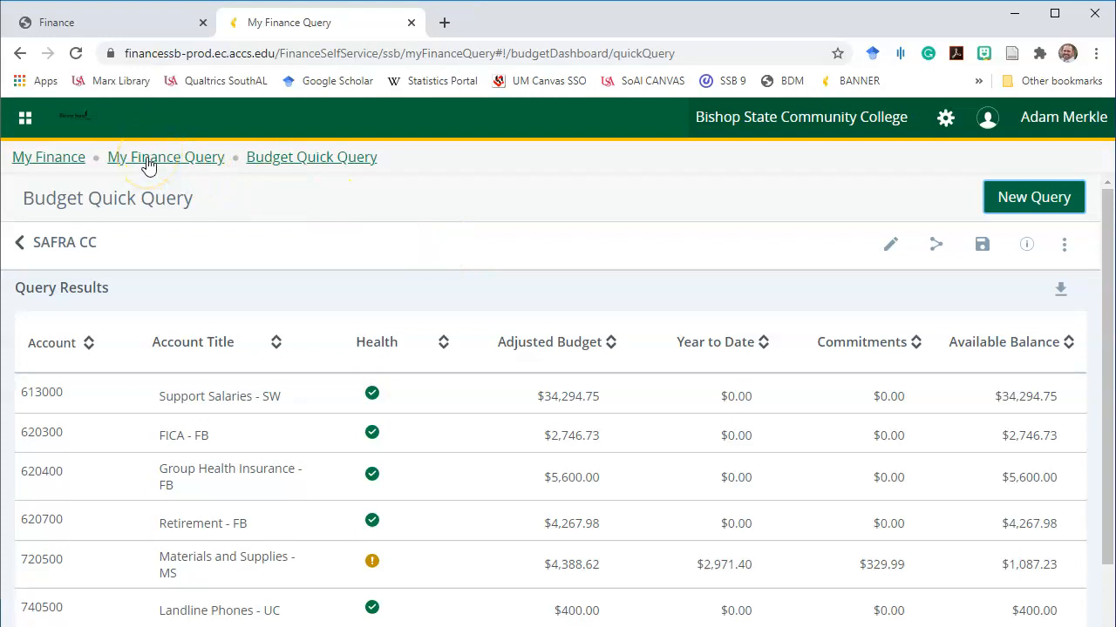
scroll(424, 224, down, 1)
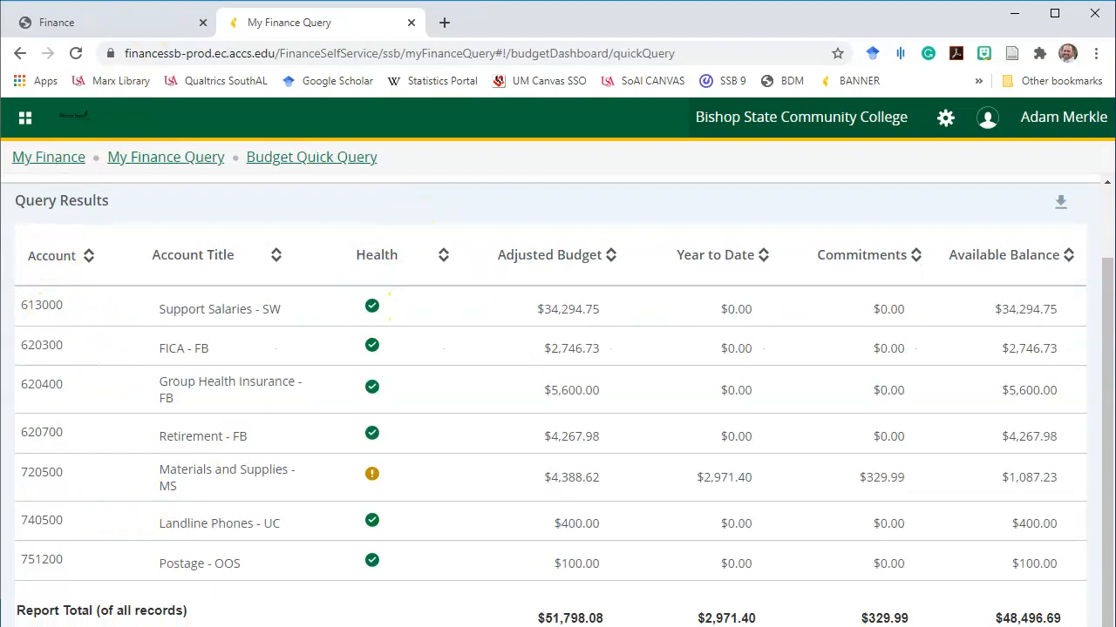
Switch to the Word document, highlight the letter A in FOAP, and return to the query results in Chrome
key(alt+Tab)
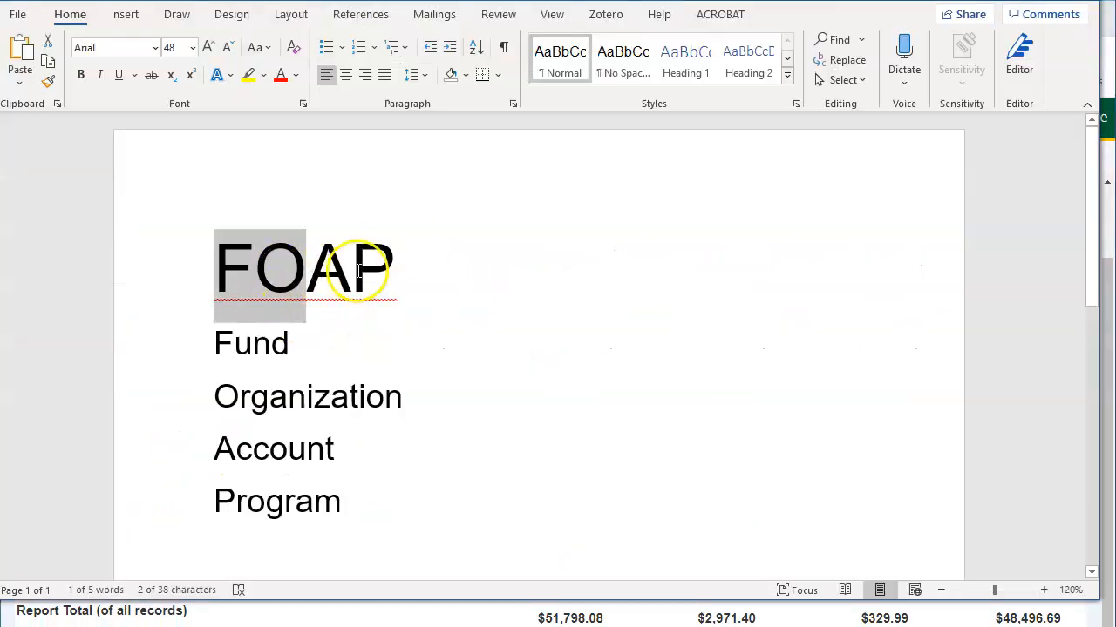
drag(309, 279, 351, 280)
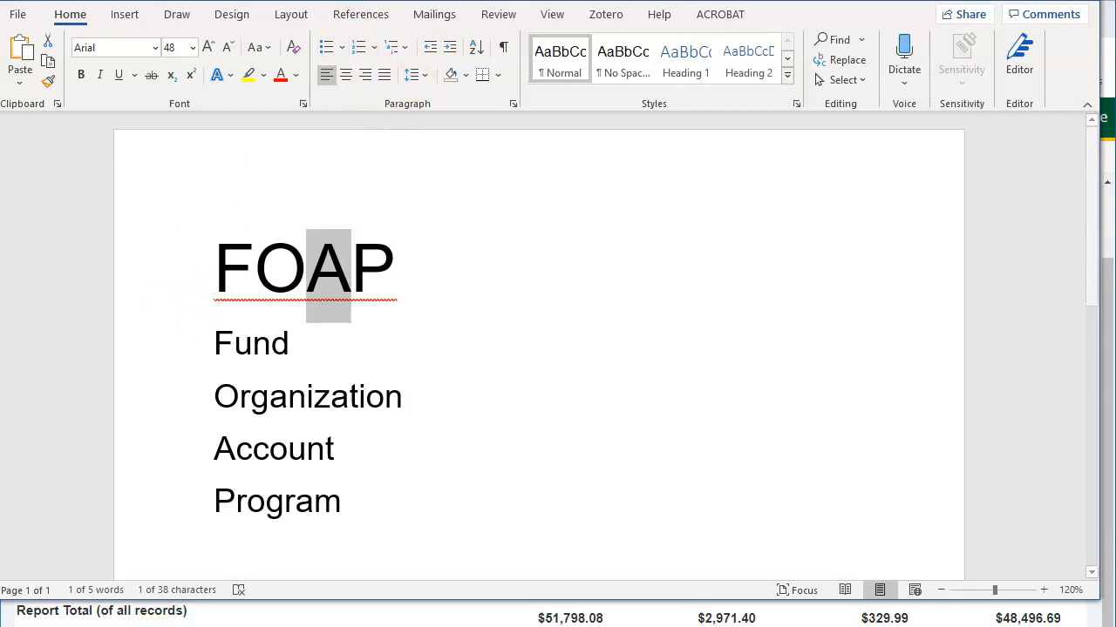
click(1109, 77)
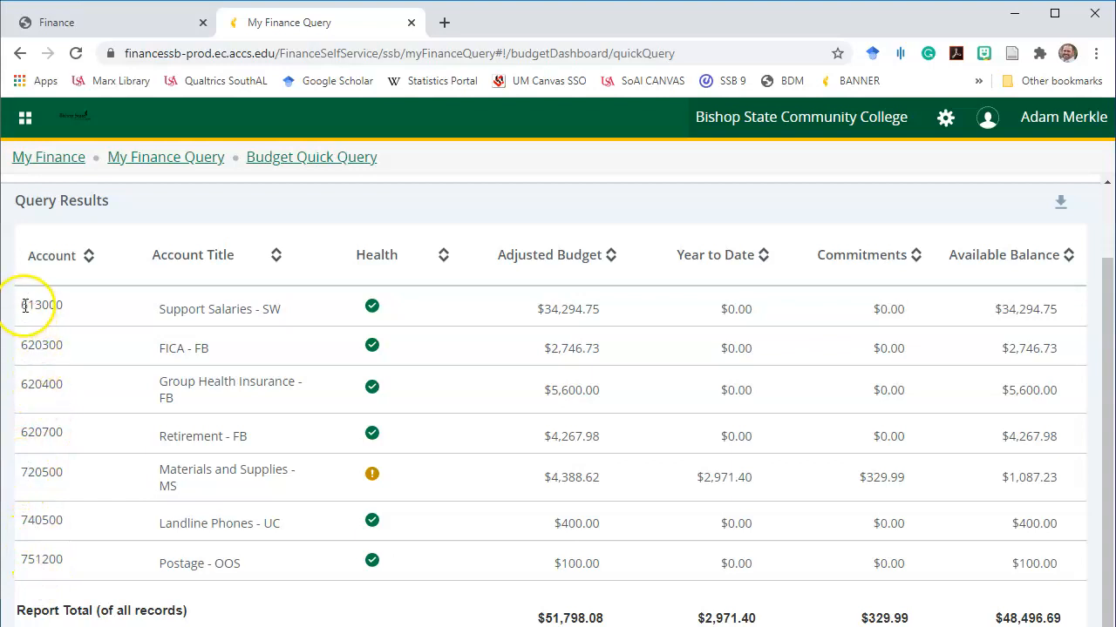
Examine the account numbers and titles of the Support Salaries and Materials and Supplies lines
drag(291, 314, 45, 309)
click(115, 340)
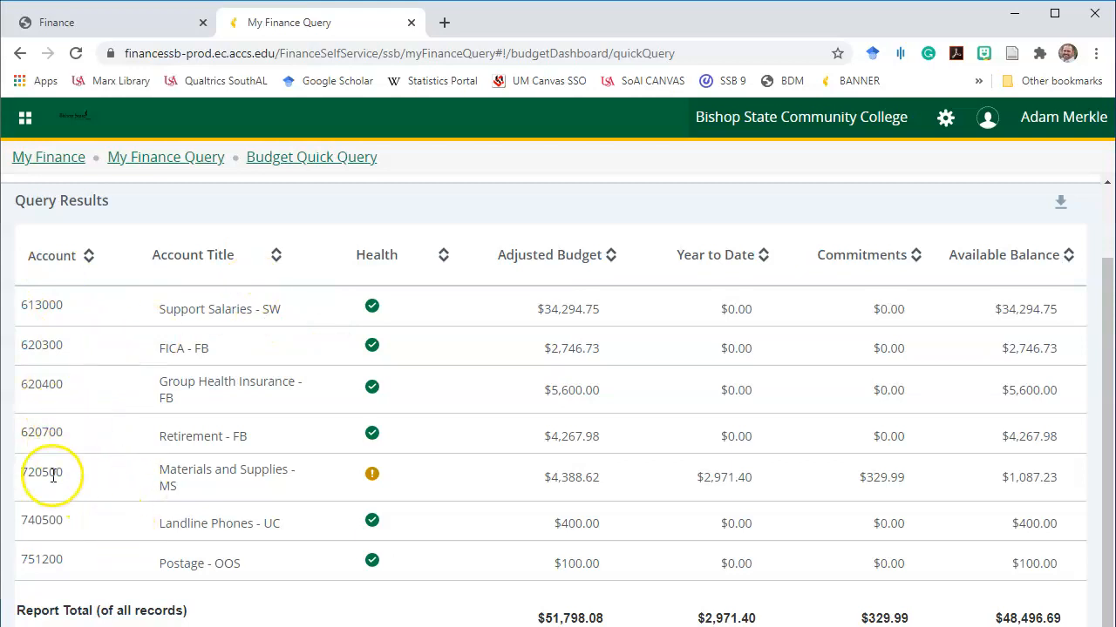
drag(116, 476, 211, 484)
click(142, 500)
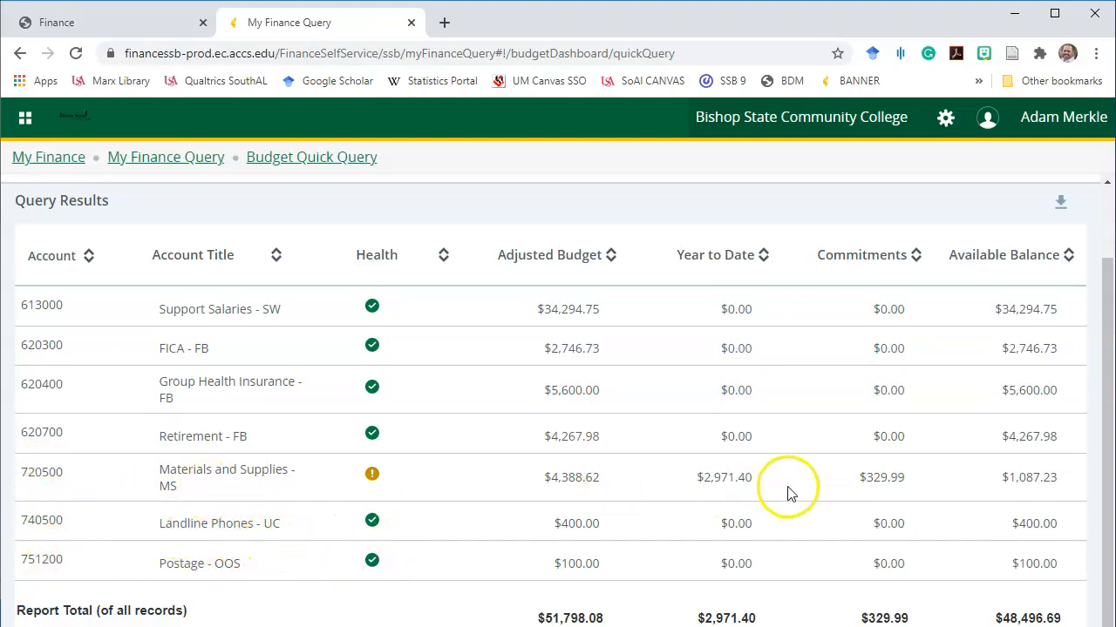
Return from the SAFRA CC results to the My Finance Query overview and look over its favorites
scroll(142, 142, up, 1)
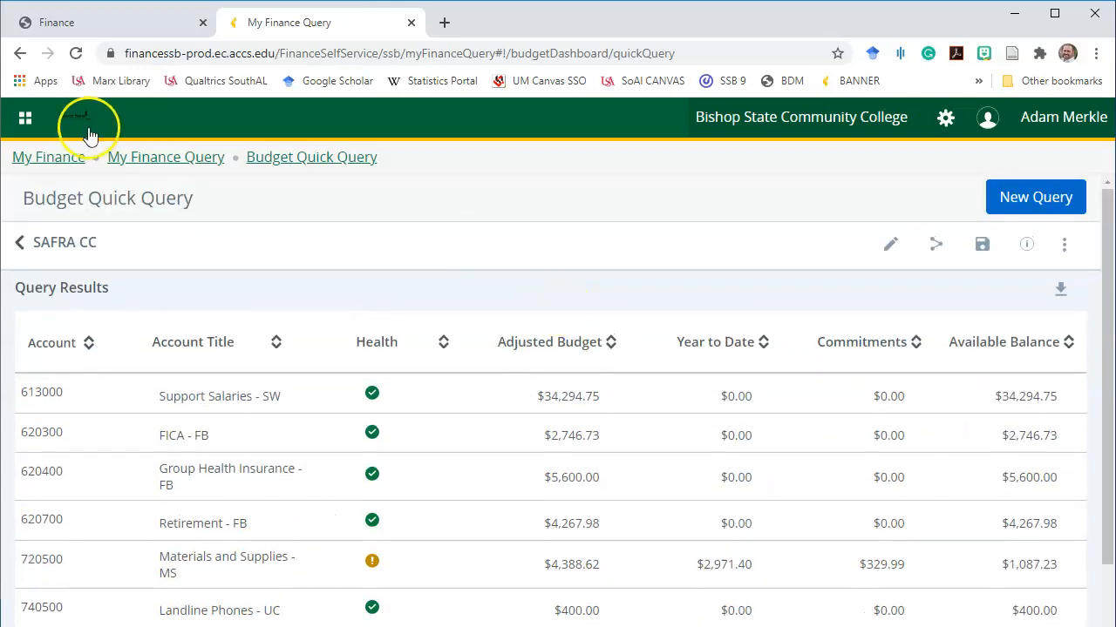
click(150, 159)
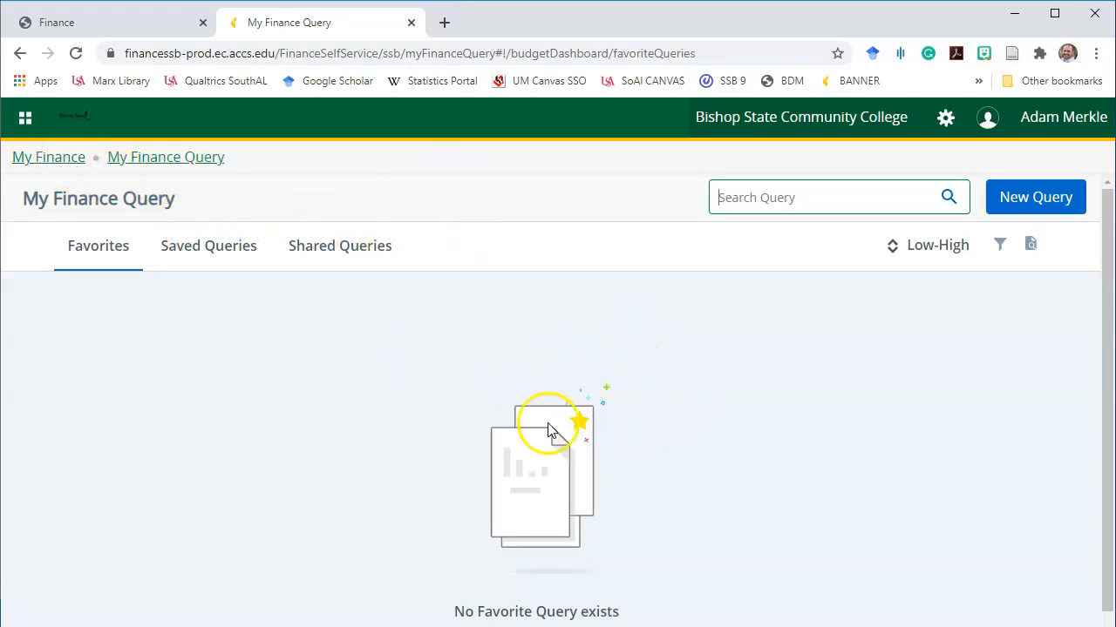
scroll(445, 408, down, 1)
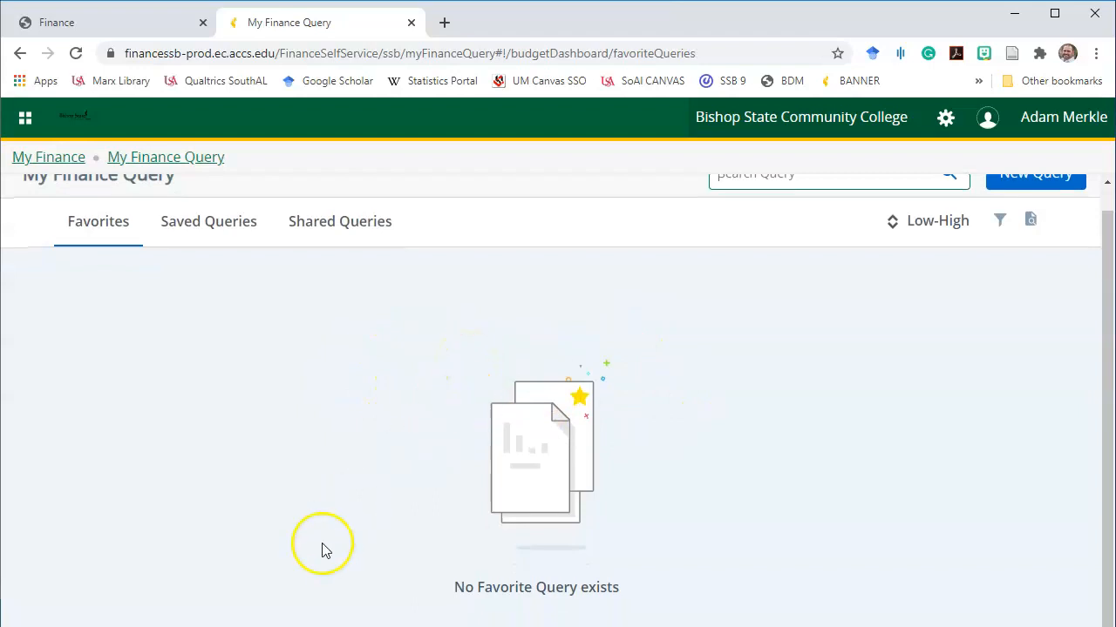
scroll(552, 299, up, 1)
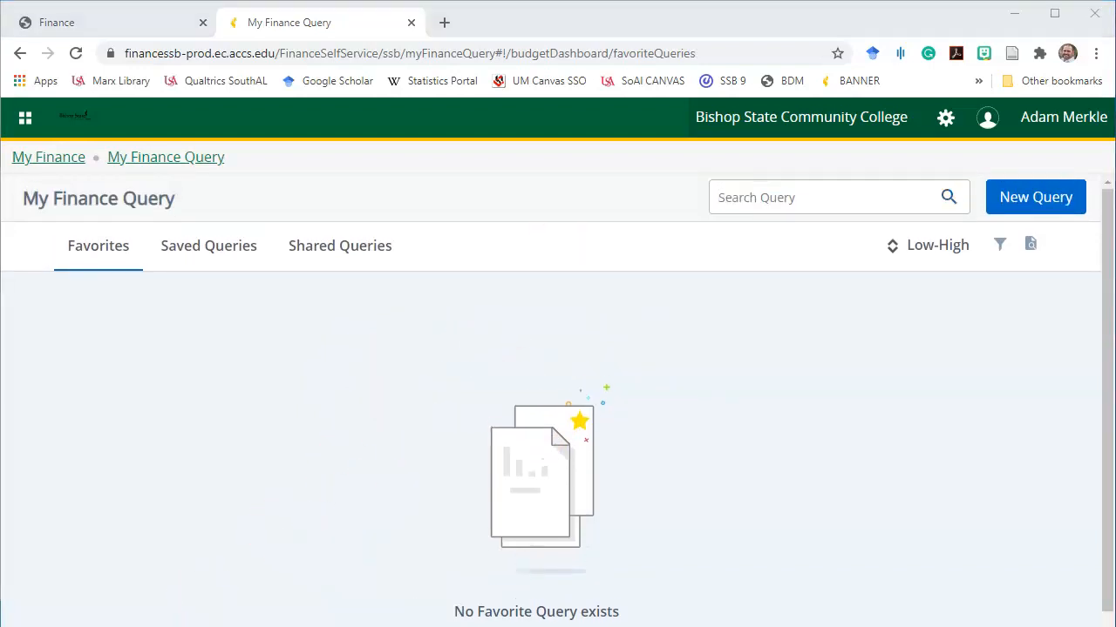